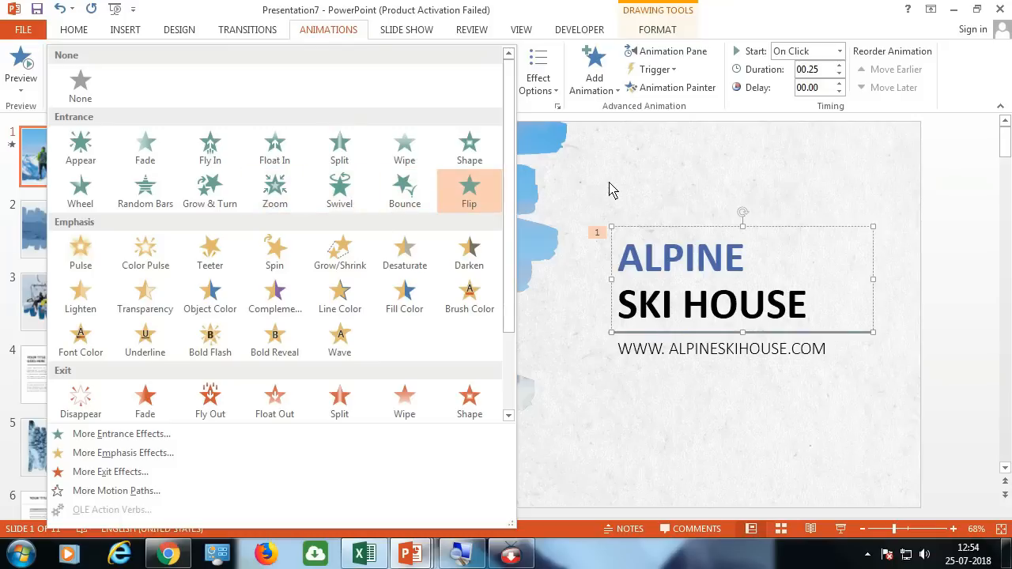
- Add a Zoom entrance animation to the ALPINE SKI HOUSE title on slide 1, on top of its Flip effect
click(649, 260)
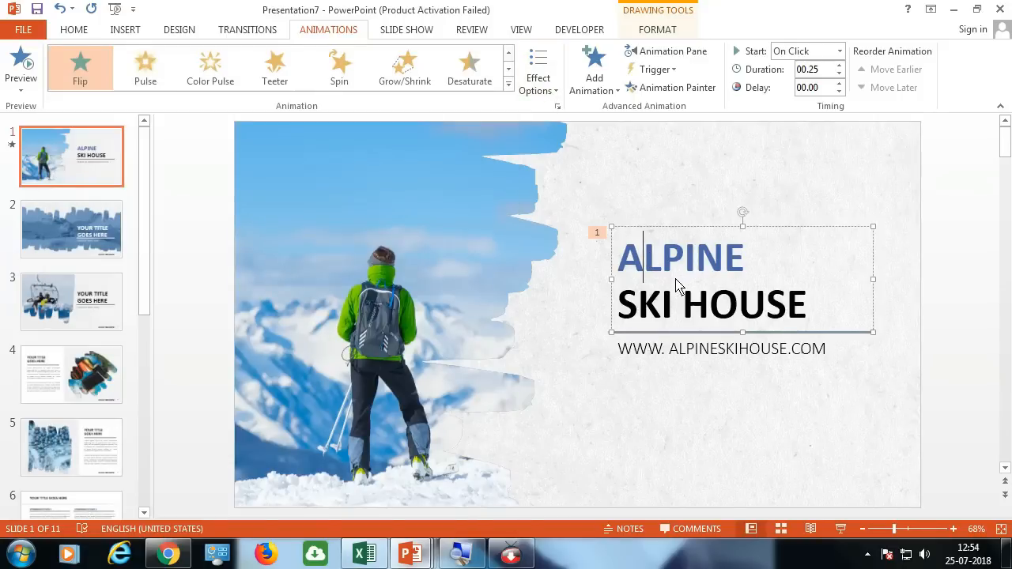
click(610, 97)
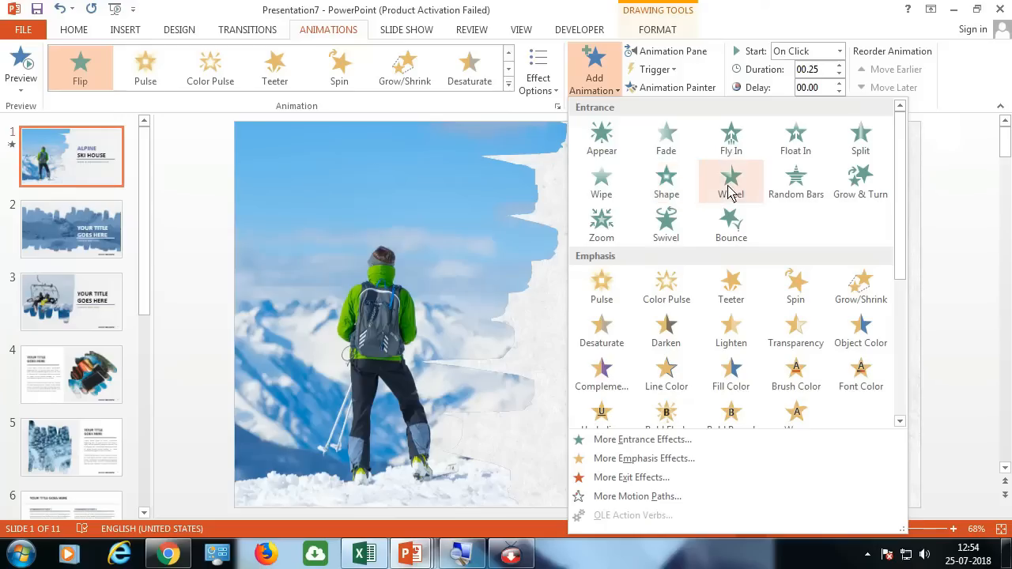
click(621, 225)
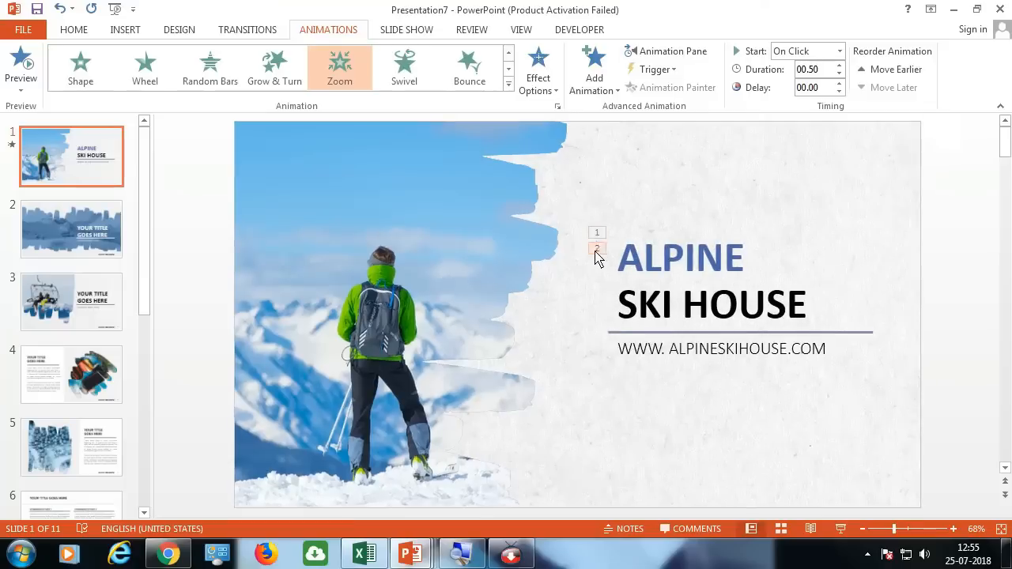
click(664, 285)
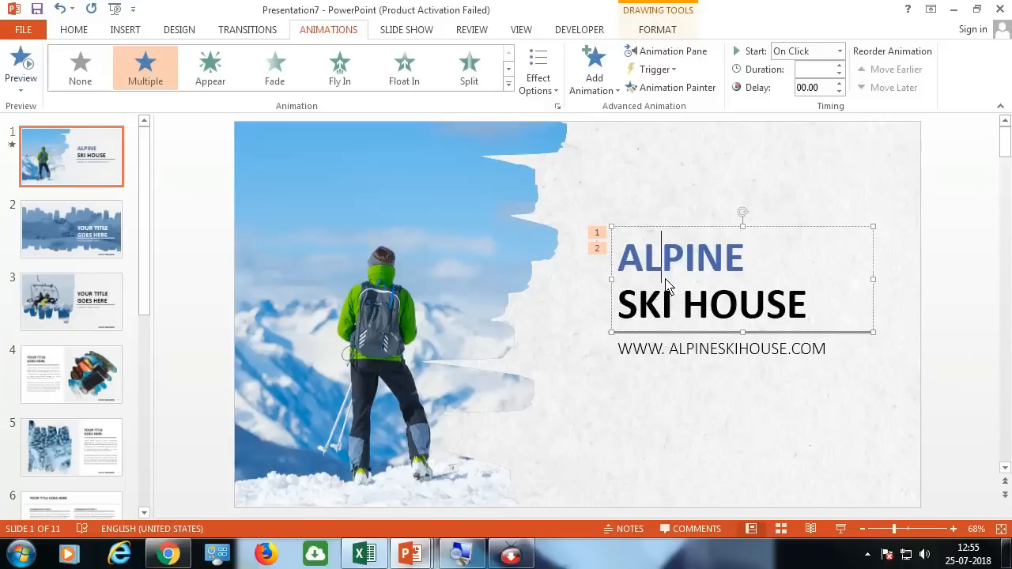
- Apply a Swivel entrance to the web address text below the title and add Grow & Turn as its second animation
click(674, 362)
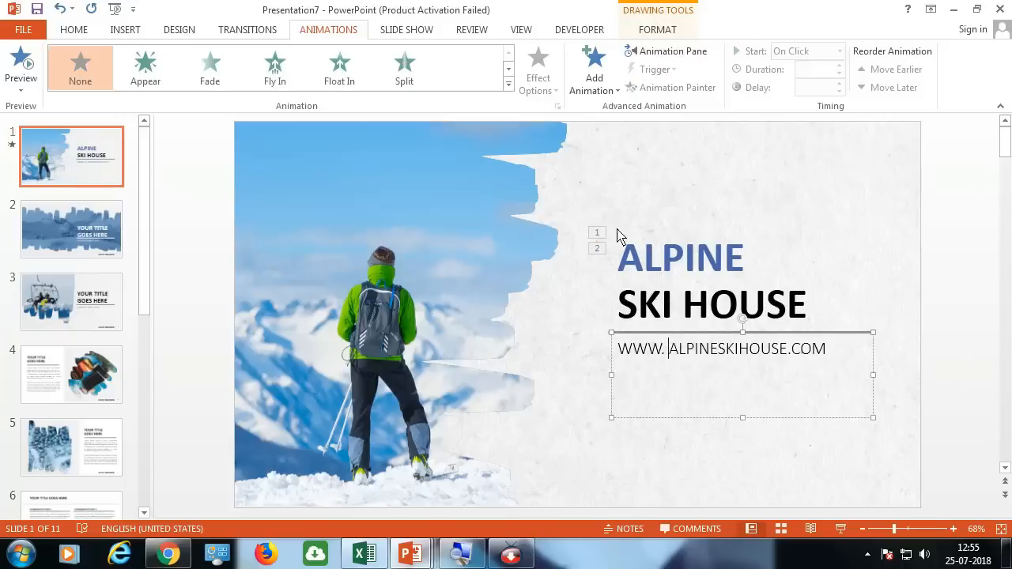
click(509, 85)
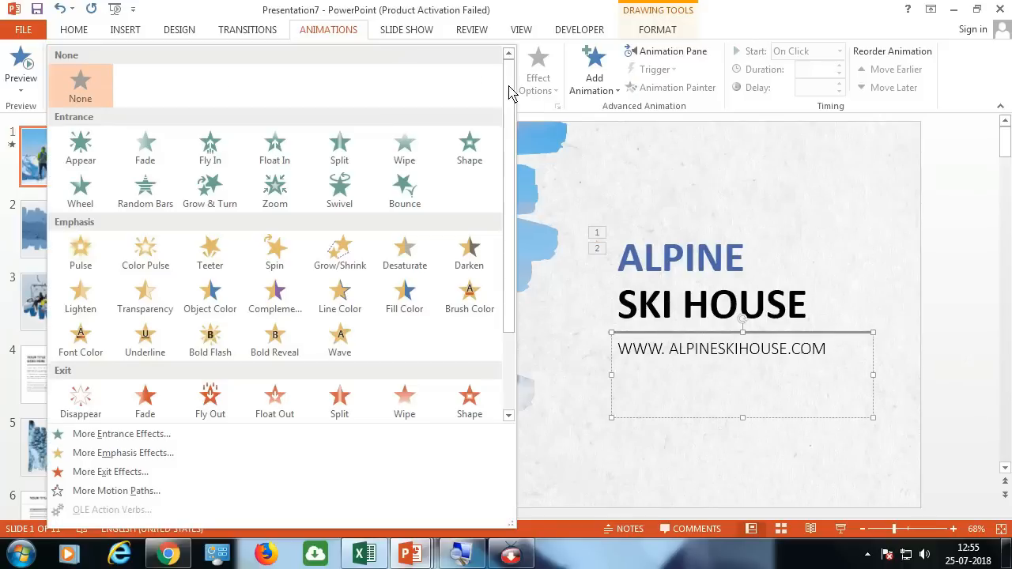
click(335, 192)
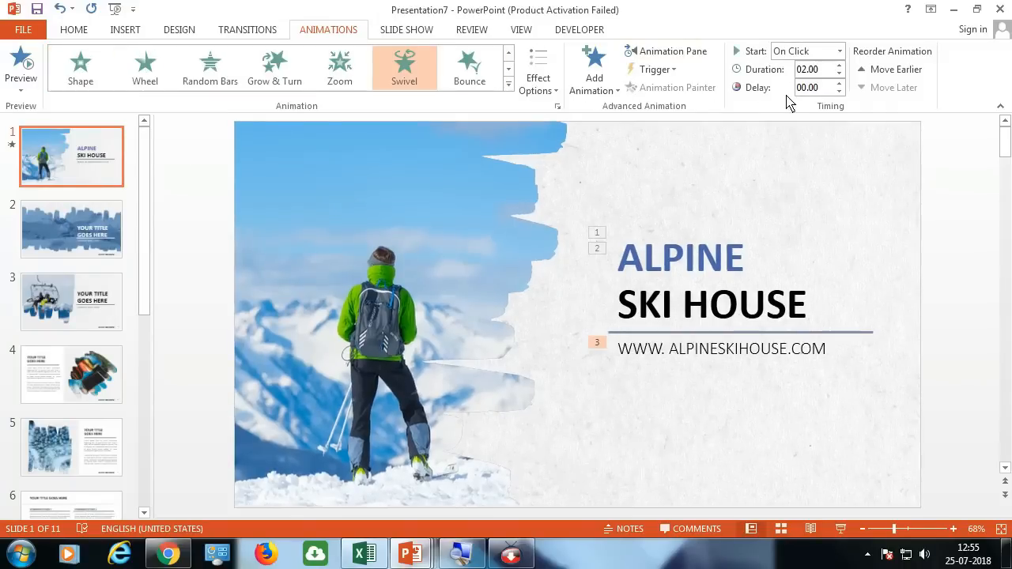
click(593, 83)
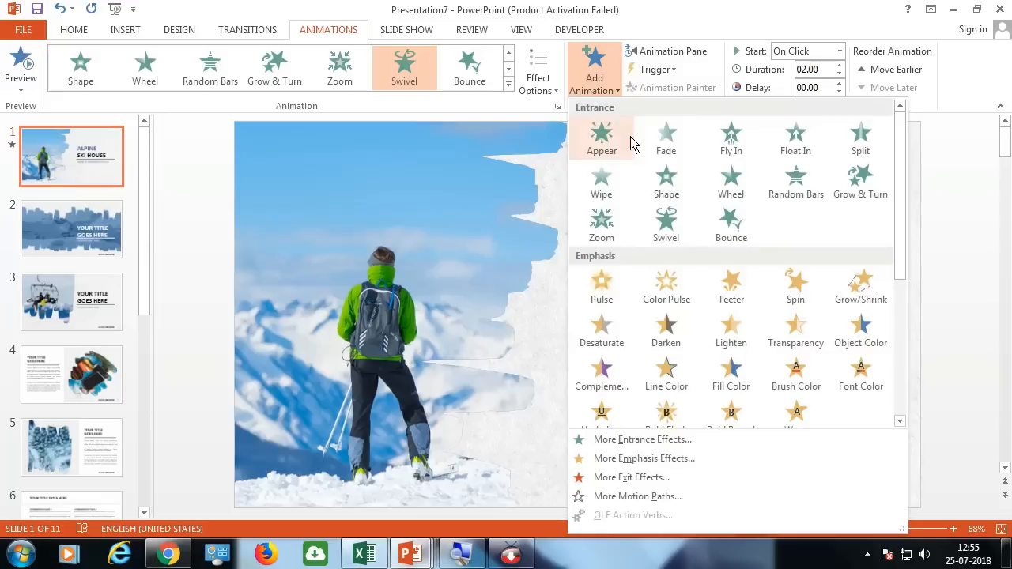
click(859, 188)
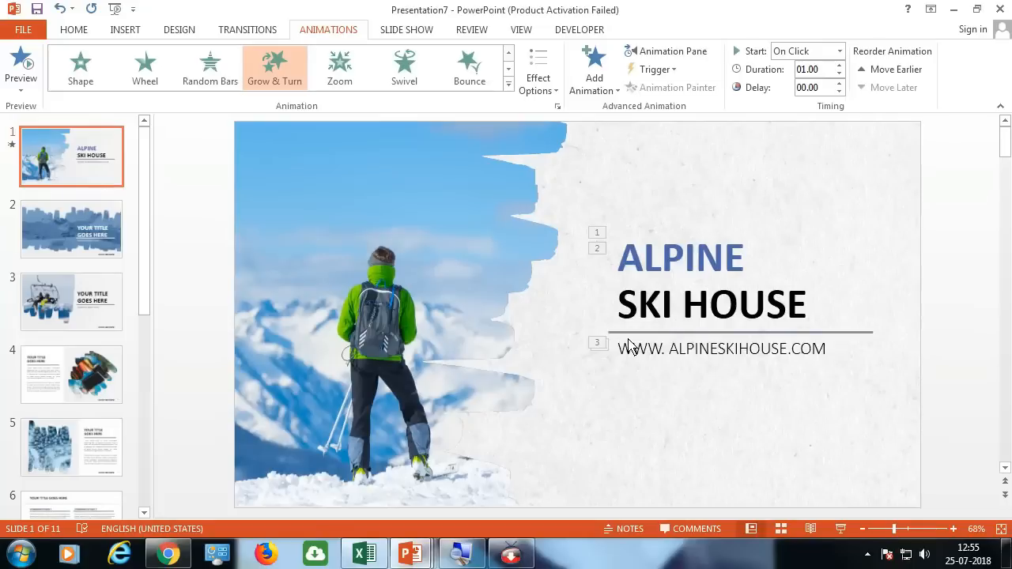
- Show a wider Animation Pane and try reordering the web address's Grow & Turn effect to first place, returning it to last
click(674, 53)
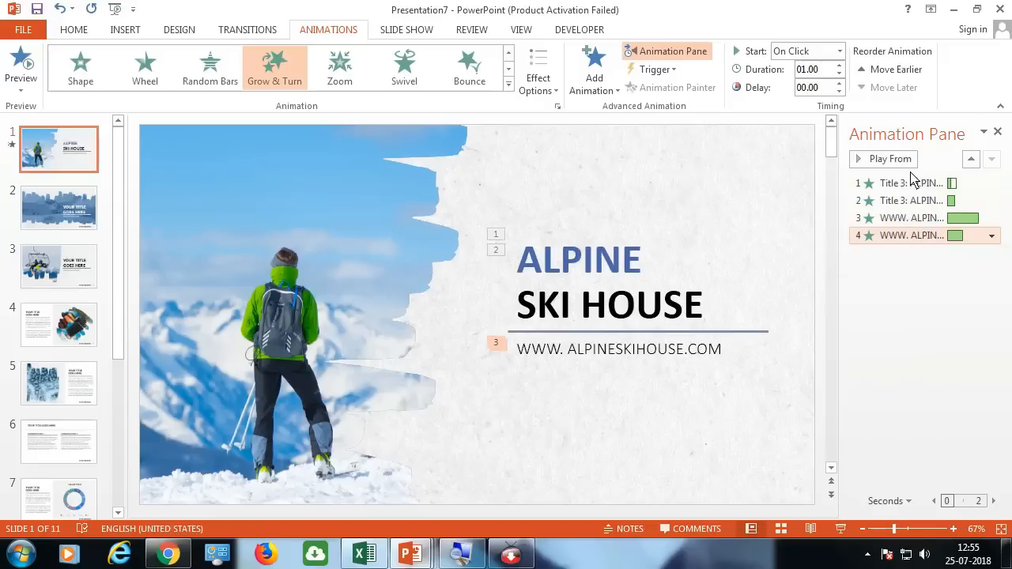
drag(911, 186, 910, 187)
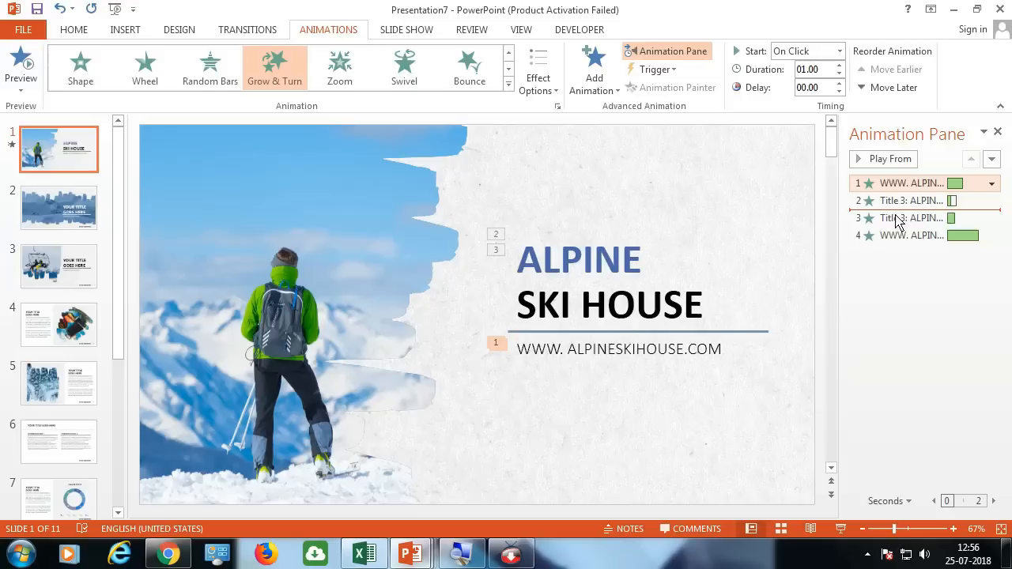
drag(899, 256, 901, 257)
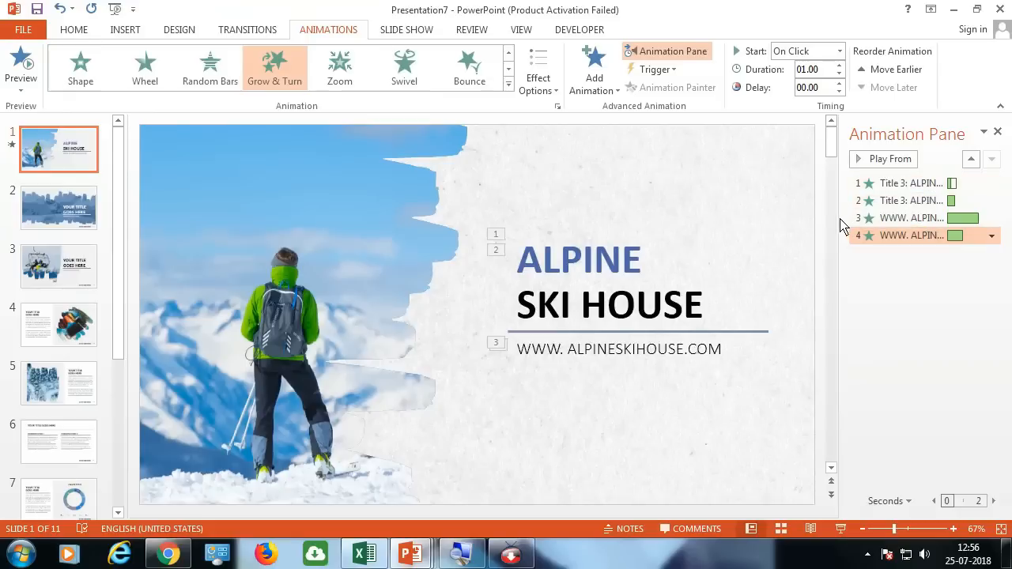
drag(842, 225, 800, 226)
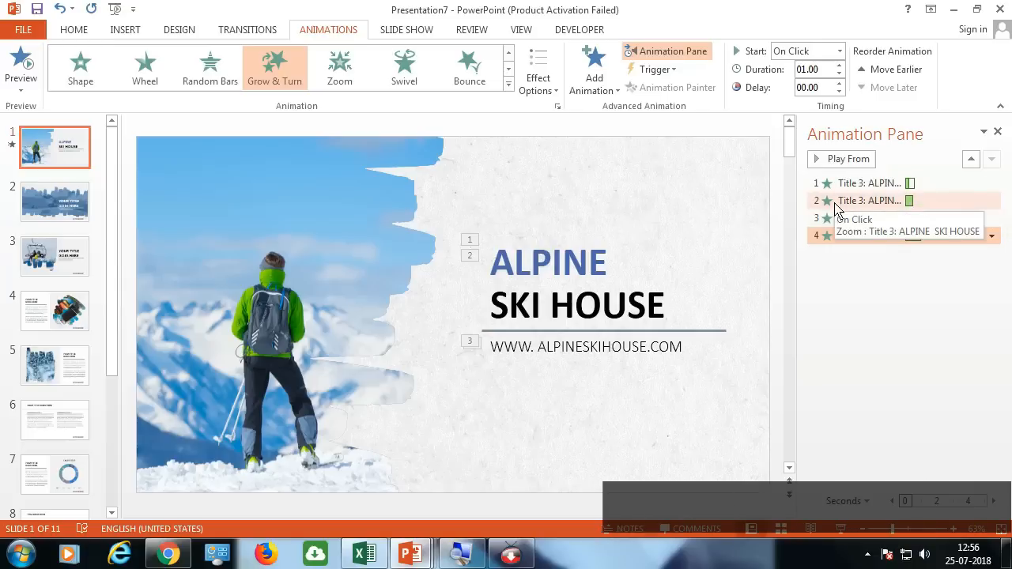
- Apply a Wipe entrance animation to the skier picture on slide 1
click(245, 237)
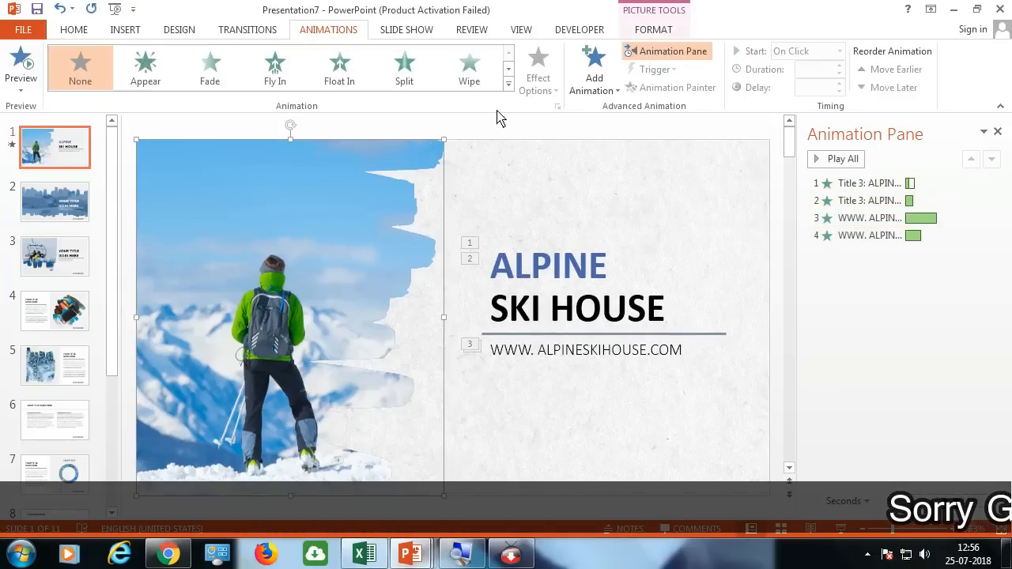
click(508, 82)
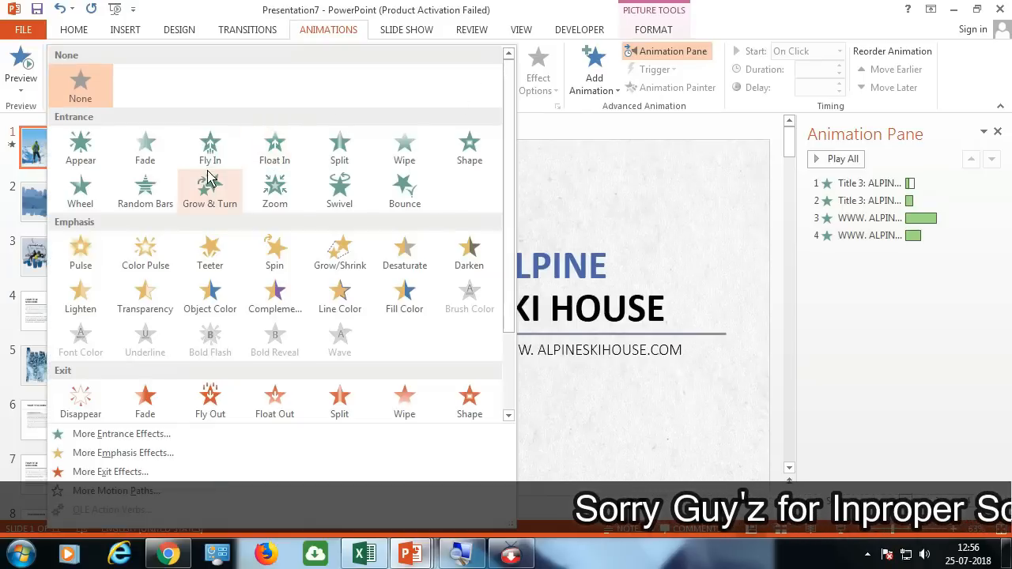
click(402, 150)
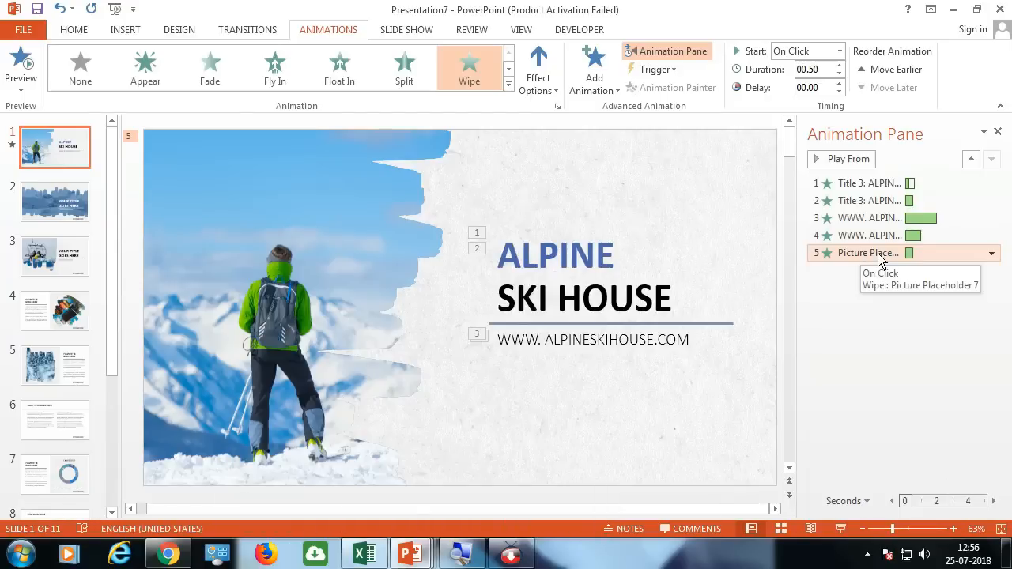
- Play the slide show from the beginning through its slides, end it, and return to slide 1
key(F5)
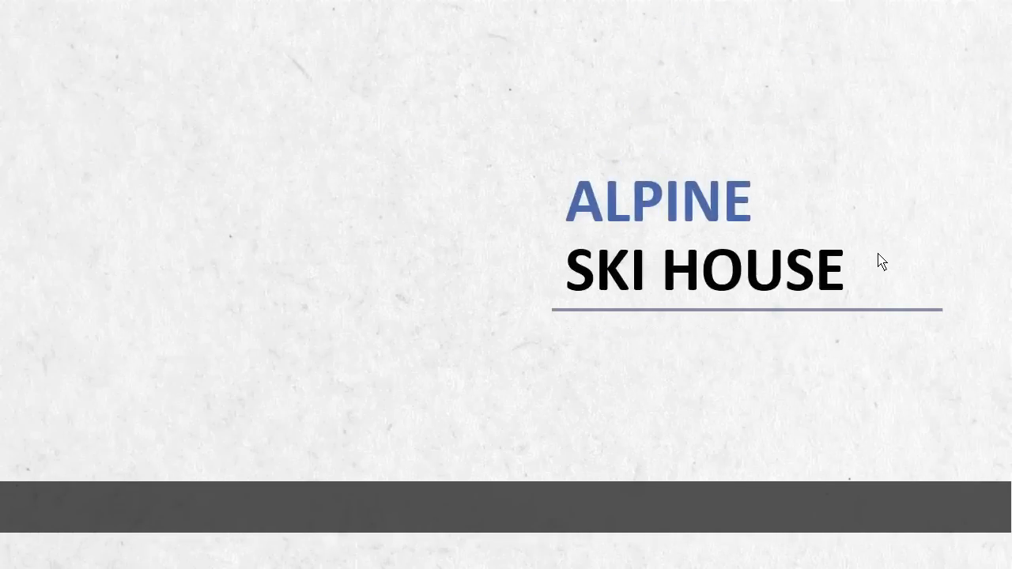
key(Right)
key(Right)
key(Right)
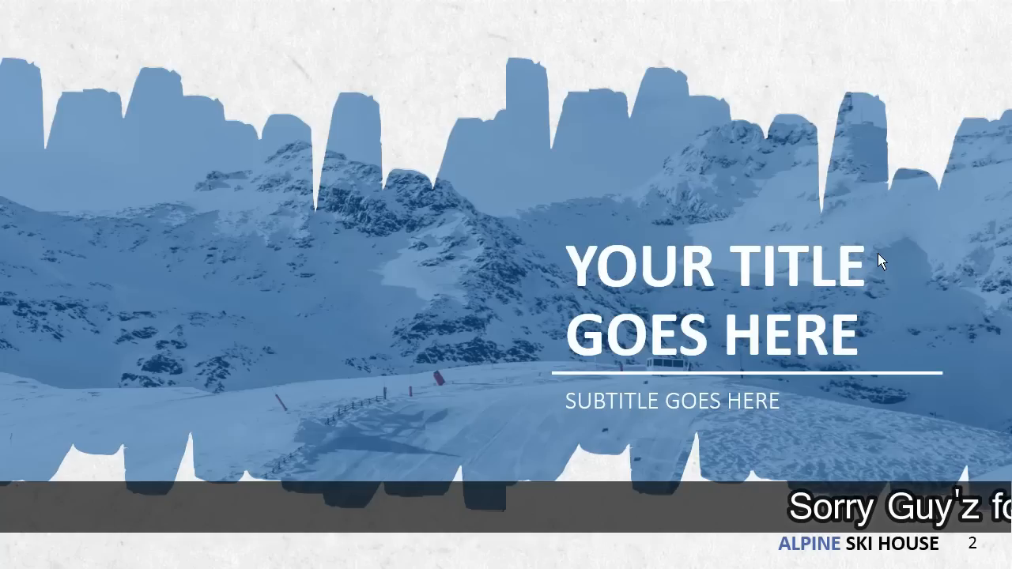
key(Right)
key(Right)
key(Right)
key(Right)
key(Right)
key(Right)
key(Right)
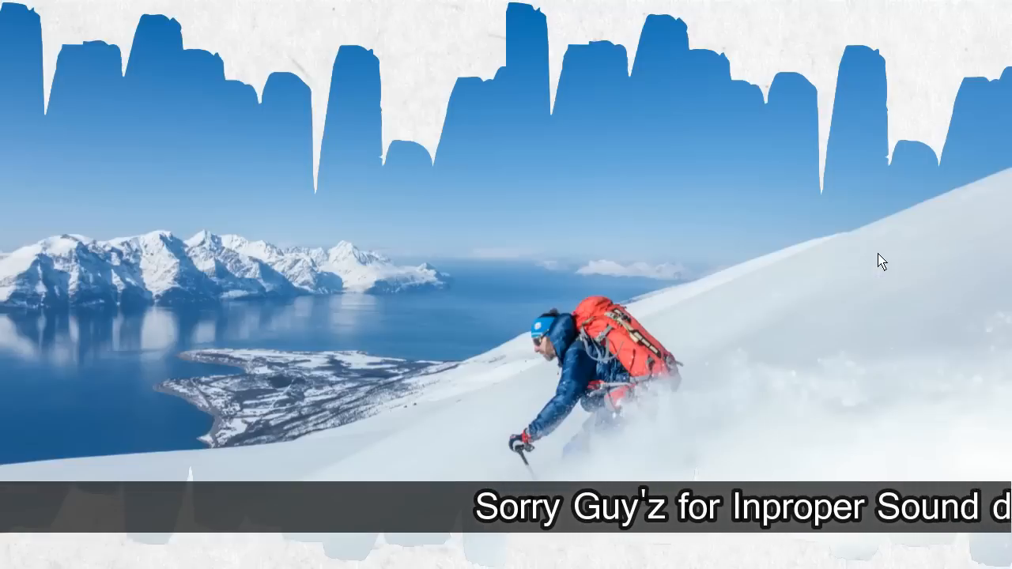
key(Escape)
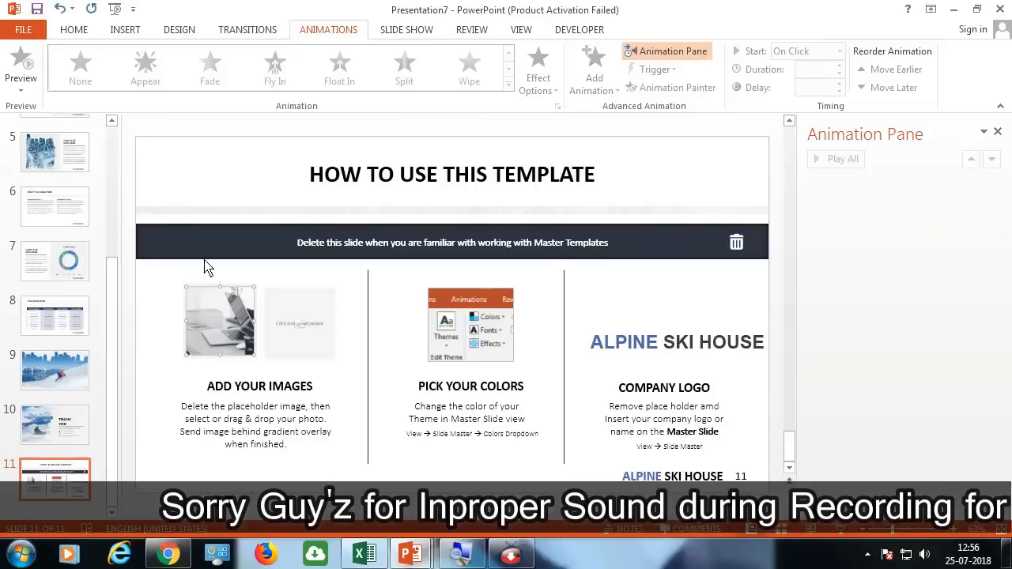
drag(108, 293, 95, 147)
click(83, 147)
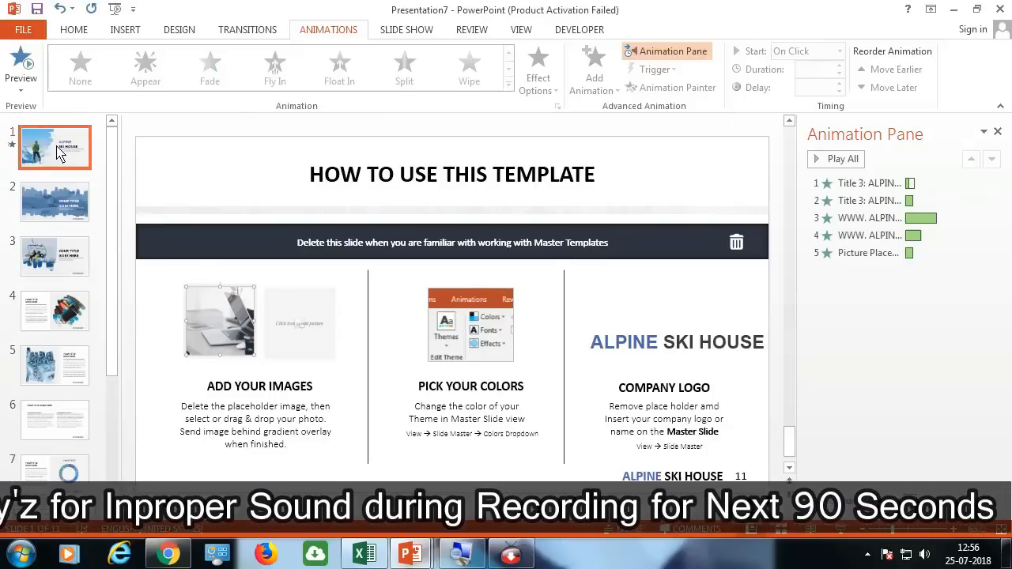
- Check which entries in the animation list belong to the title and which to the web address
click(593, 257)
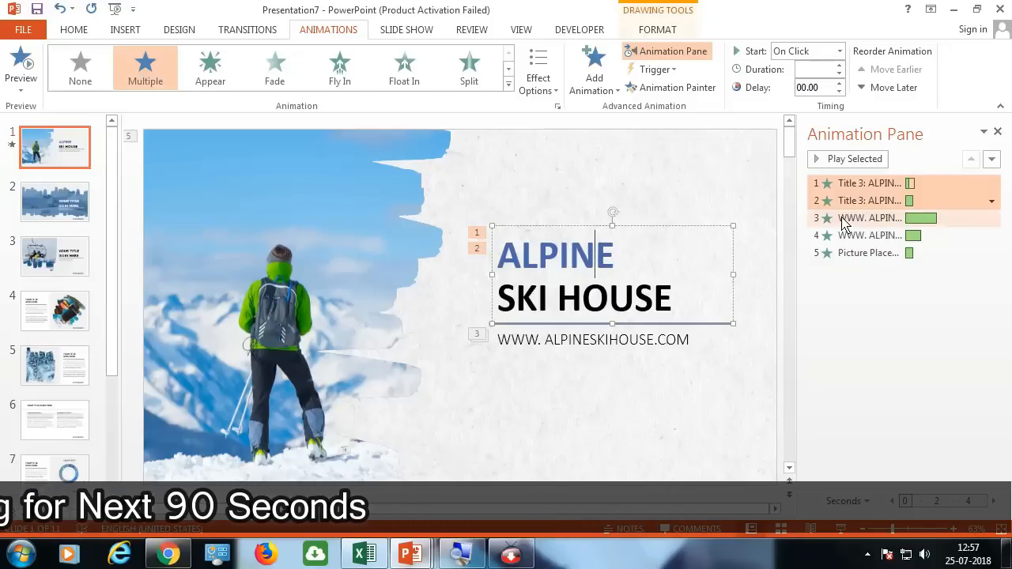
click(605, 342)
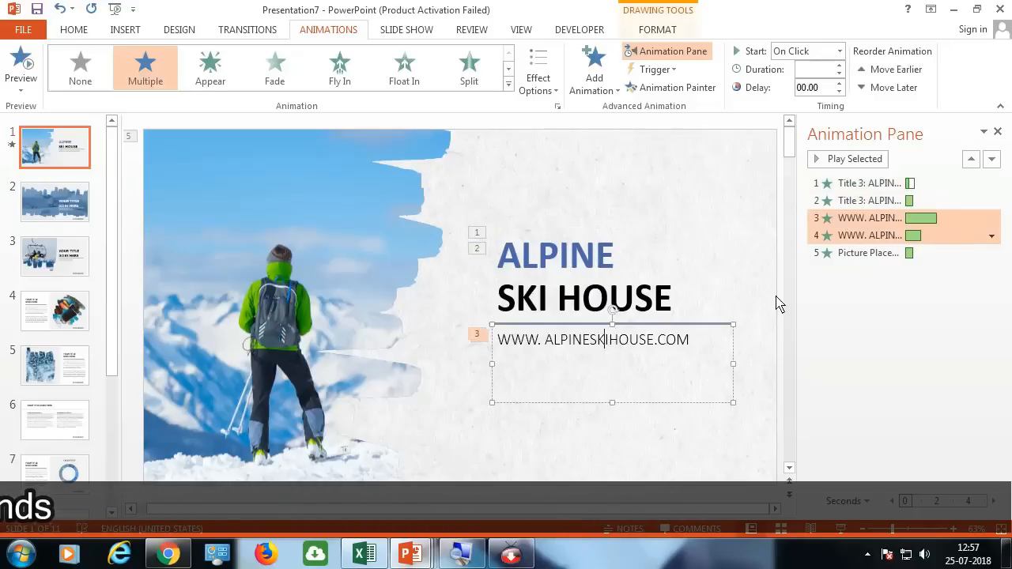
click(863, 220)
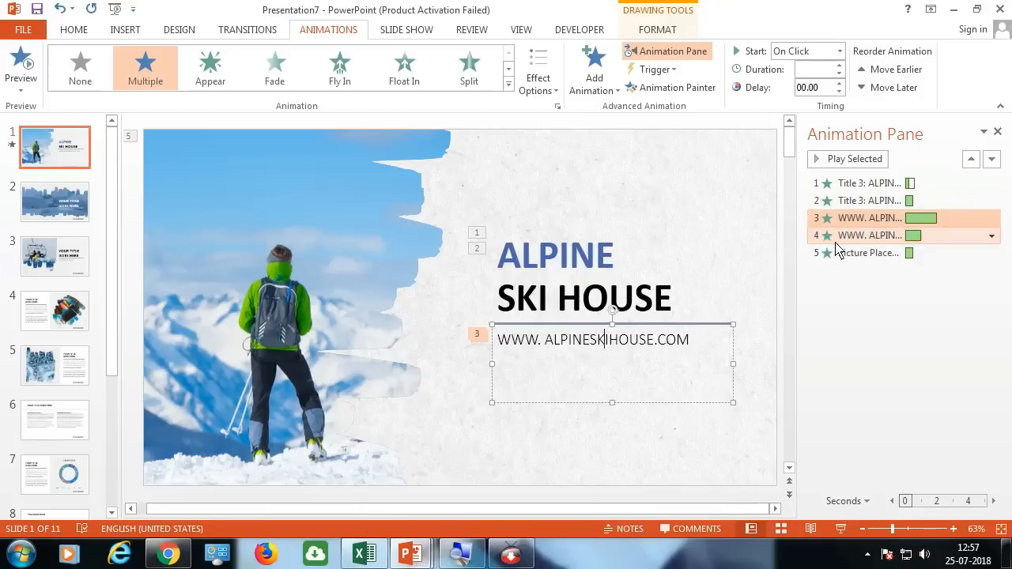
click(578, 304)
- Change the skier picture's animation to the Spin emphasis effect
click(328, 320)
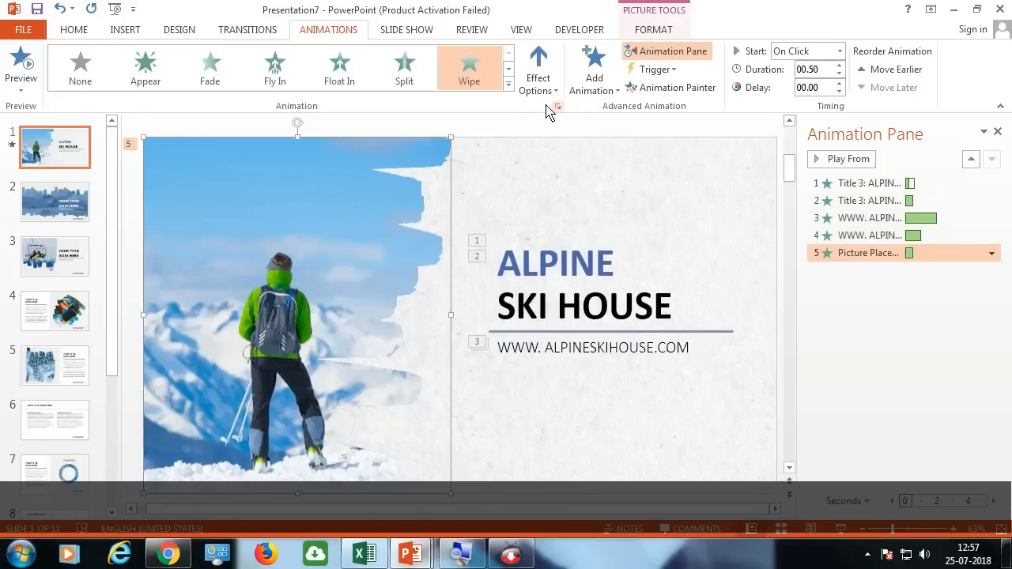
click(508, 84)
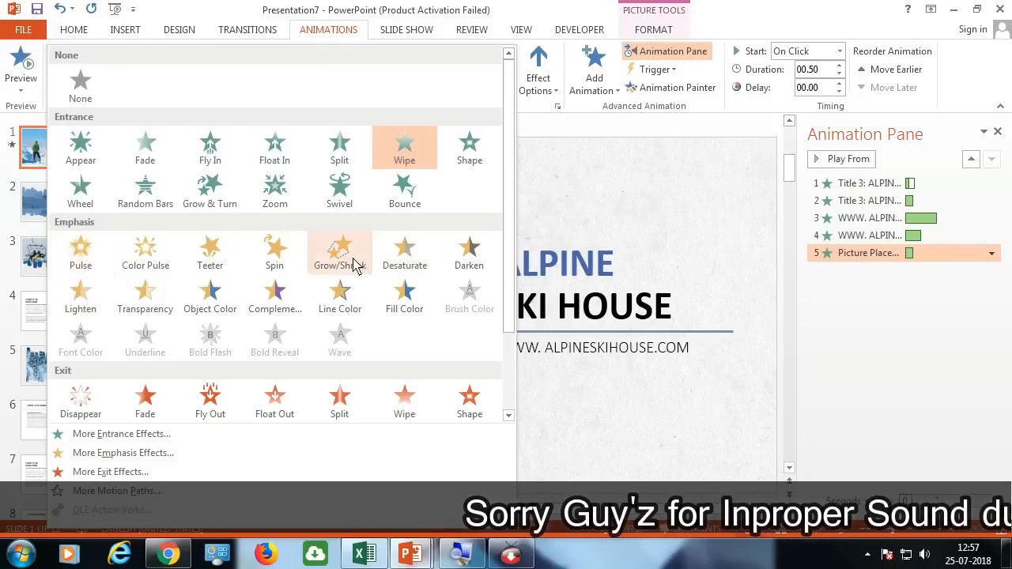
click(279, 270)
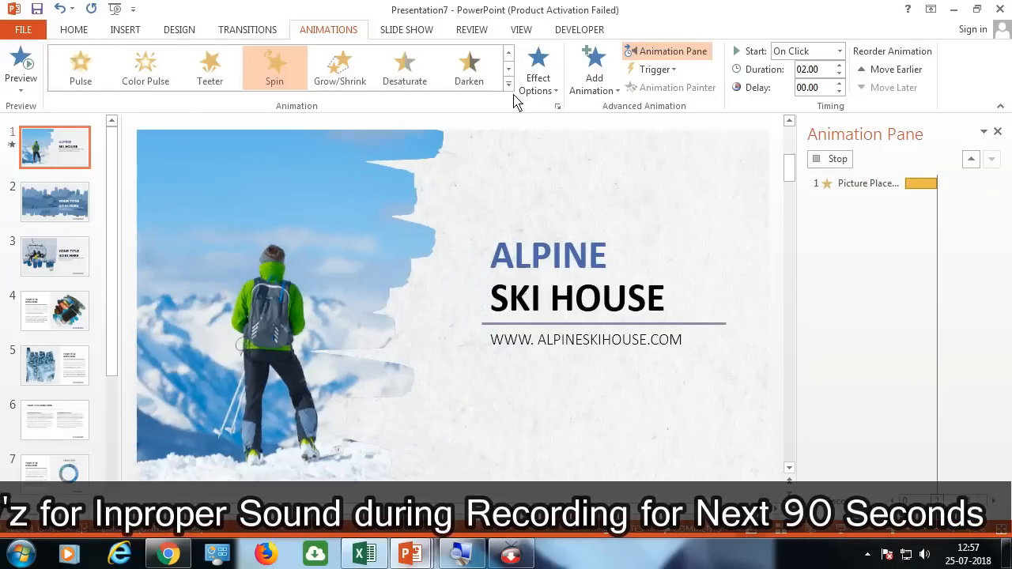
- Change the skier picture's animation to the Zoom exit effect
click(507, 84)
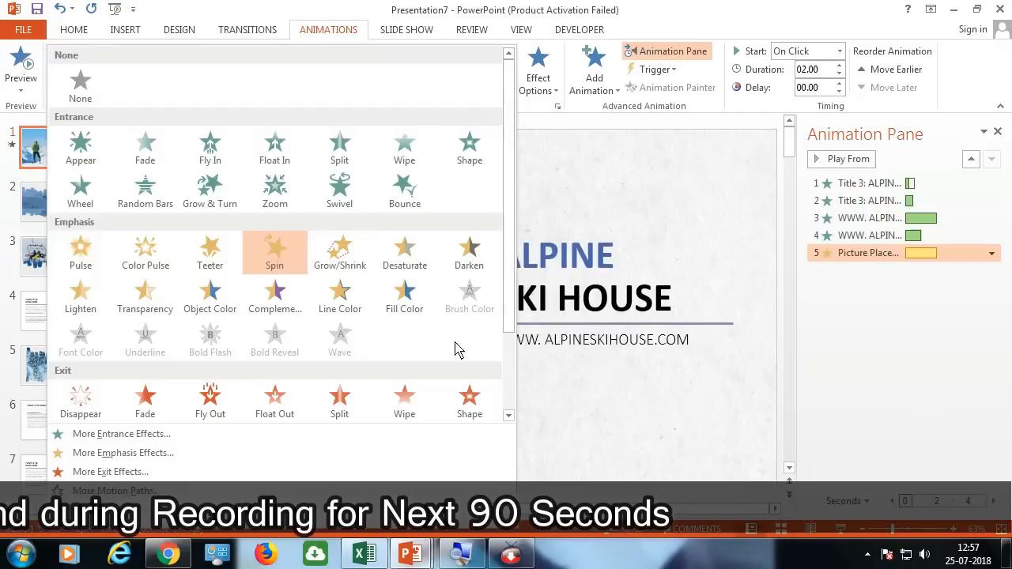
drag(507, 265, 501, 356)
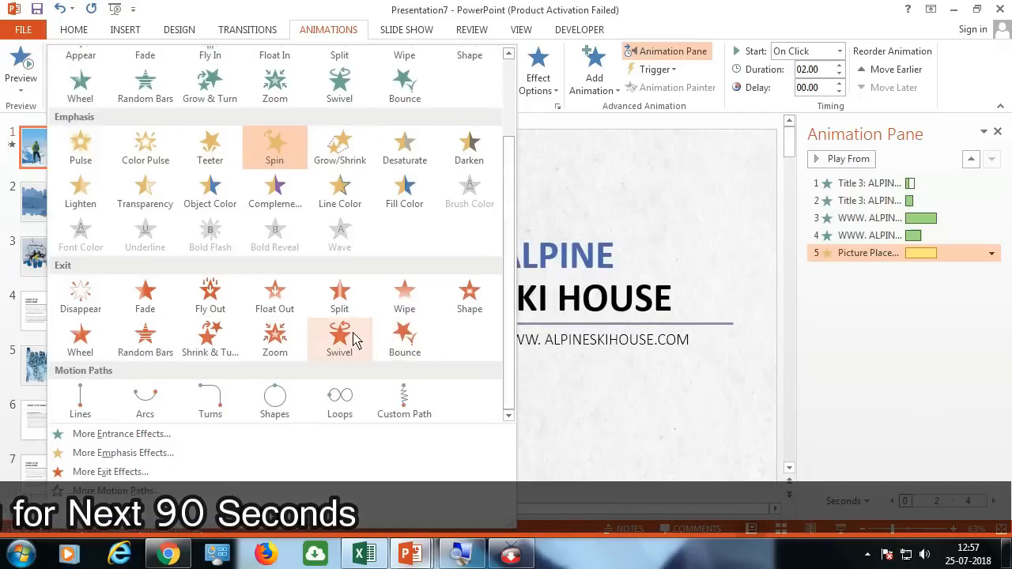
click(296, 345)
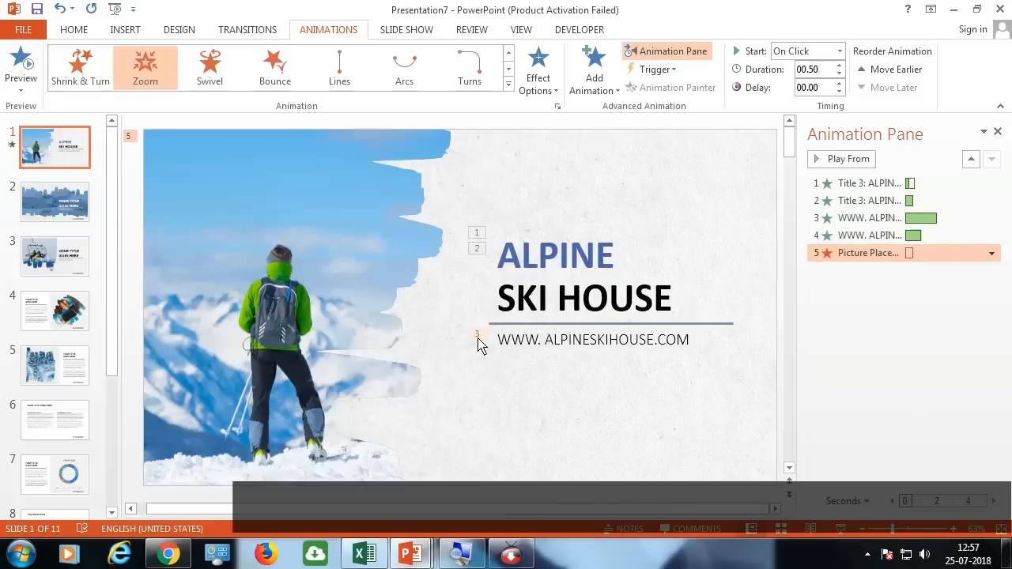
- Replace both entrance animations on the web address text with the Bold Flash emphasis effect
click(543, 349)
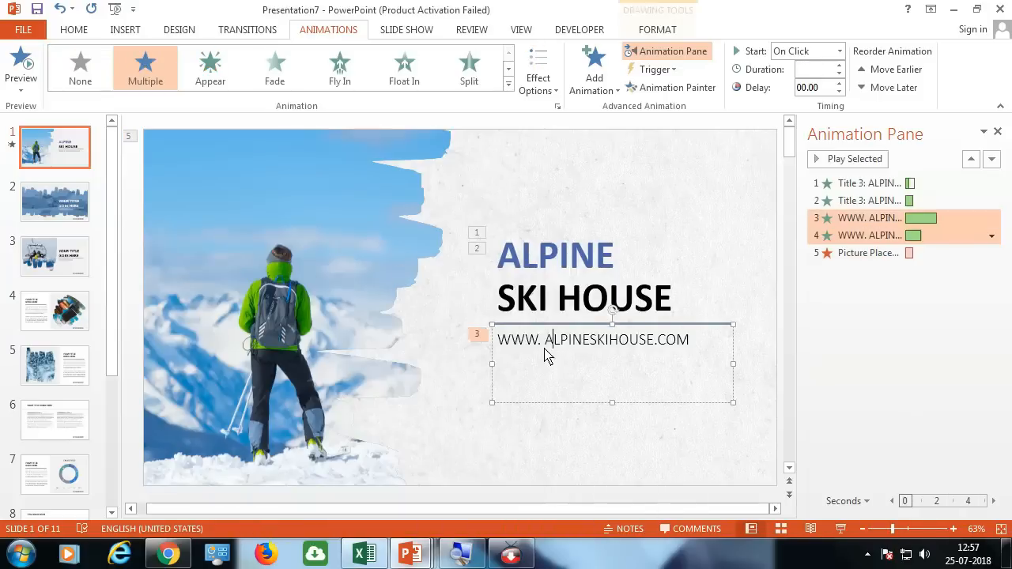
click(296, 322)
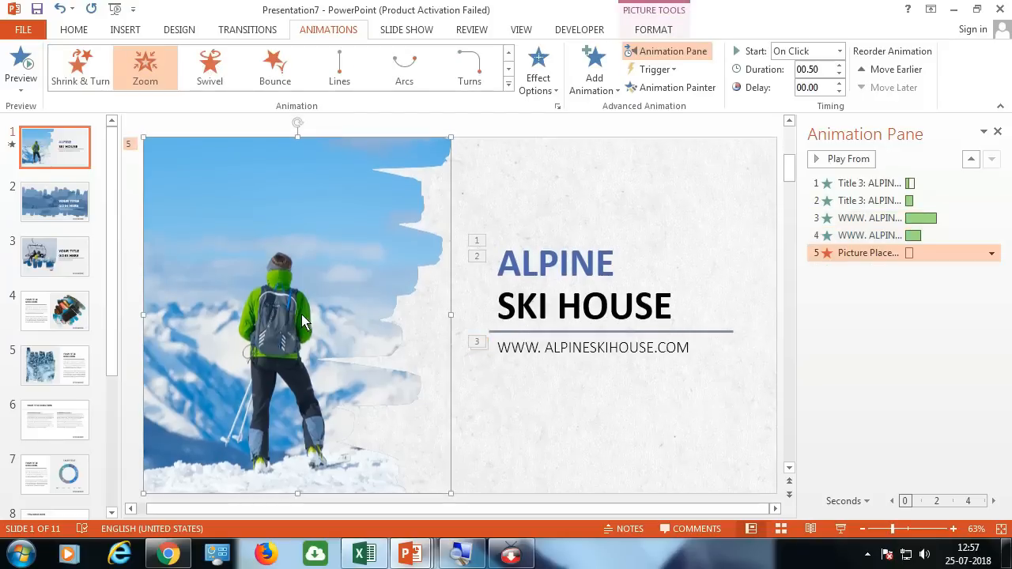
click(557, 356)
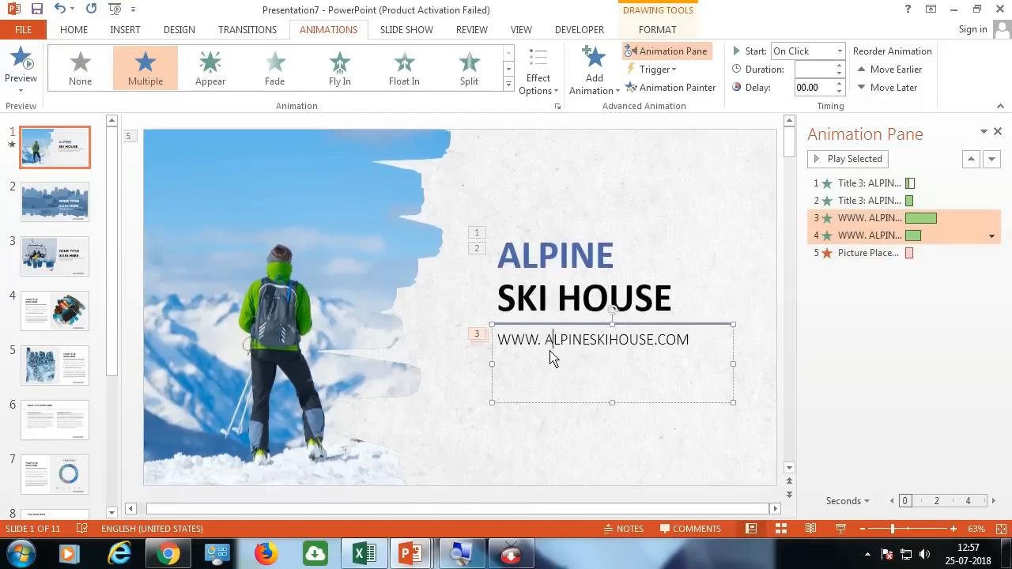
click(508, 90)
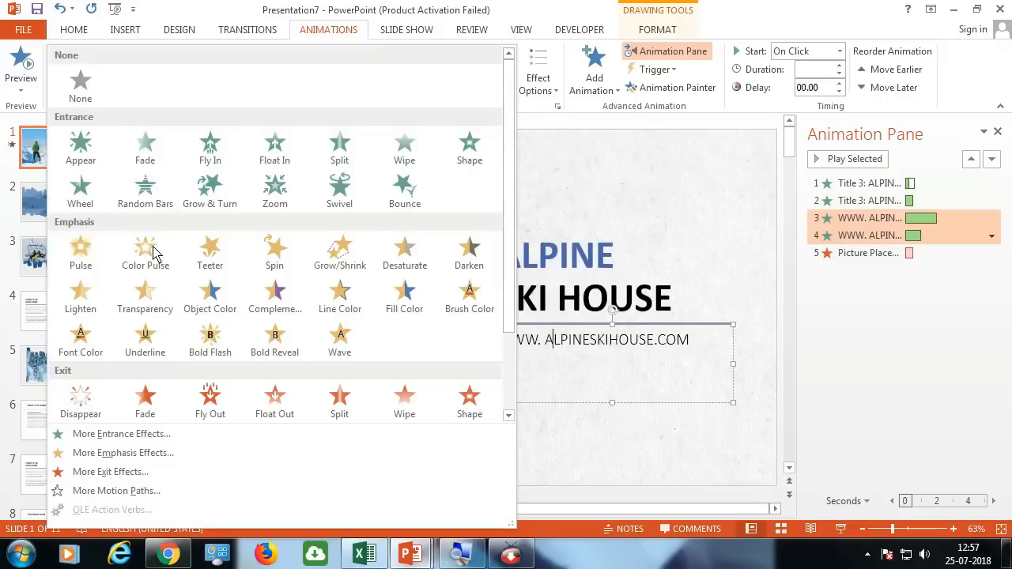
click(211, 344)
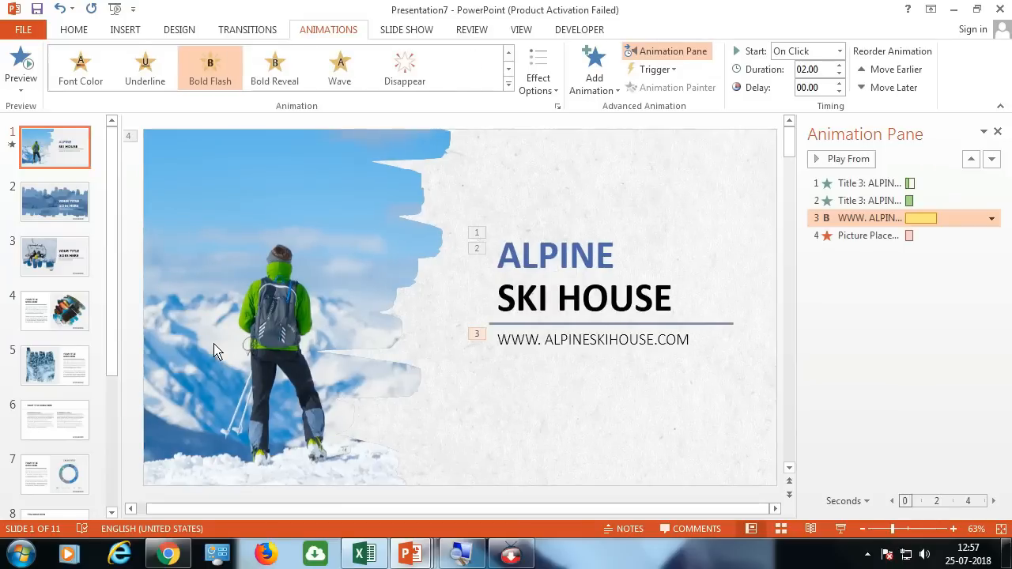
- Run the slide show from the first slide, play through its animations and the following slides, and end the show
key(F5)
click(213, 351)
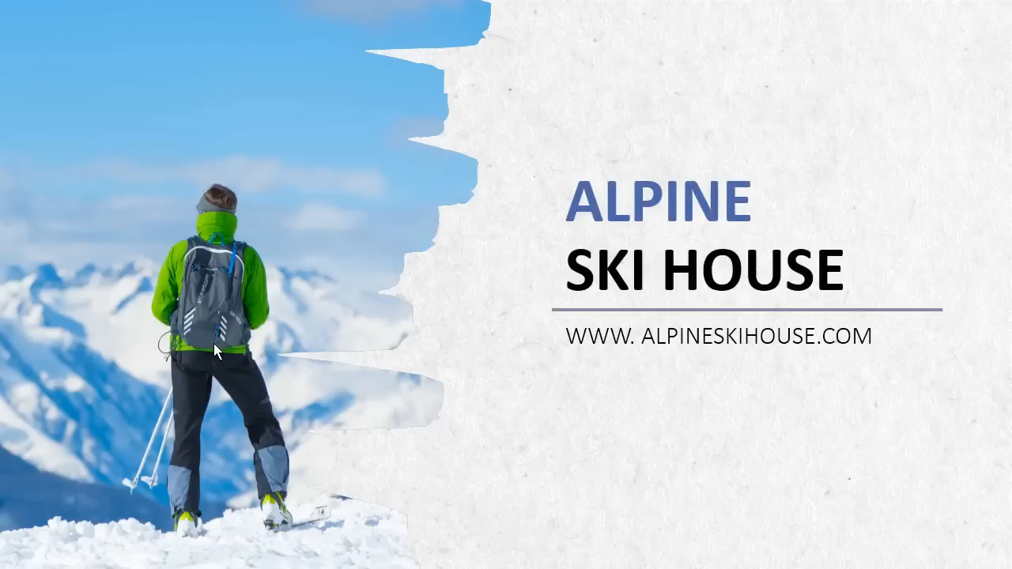
click(214, 344)
click(214, 344)
click(214, 344)
click(213, 343)
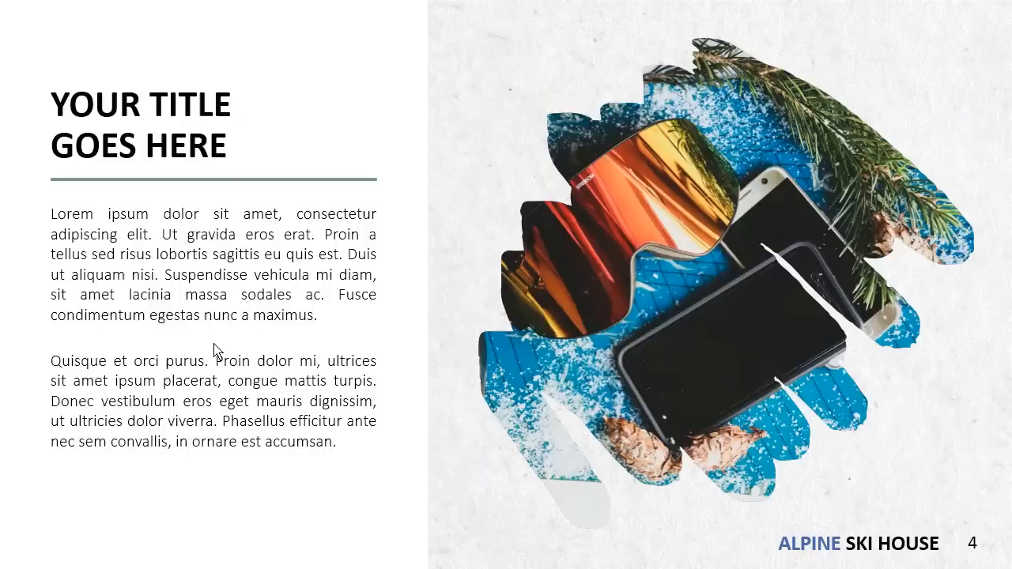
click(213, 344)
click(213, 344)
click(214, 344)
click(213, 344)
click(214, 344)
key(Escape)
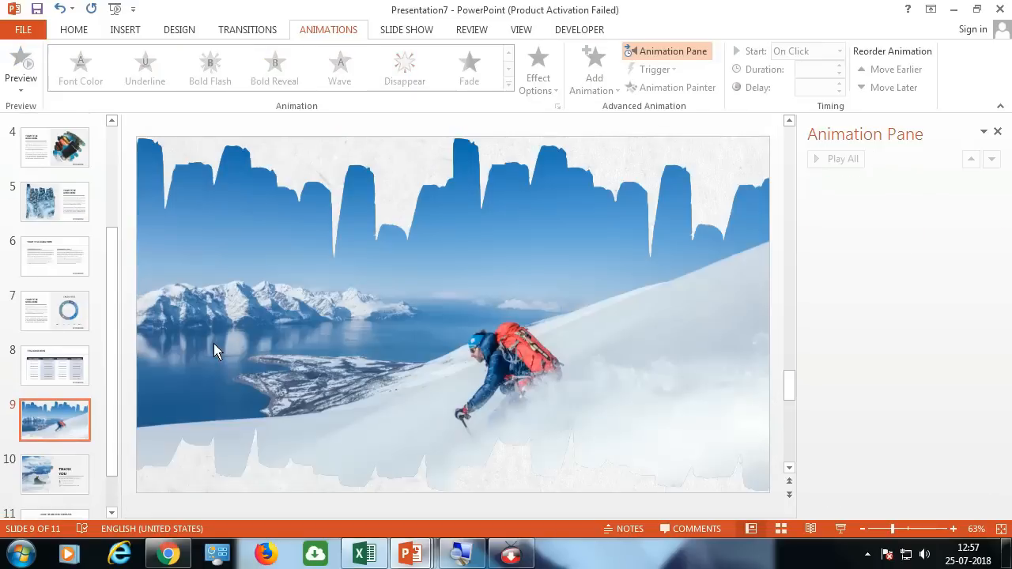
- Set the first slide to advance automatically after 8 seconds and apply the transition settings to all slides
drag(115, 276, 109, 150)
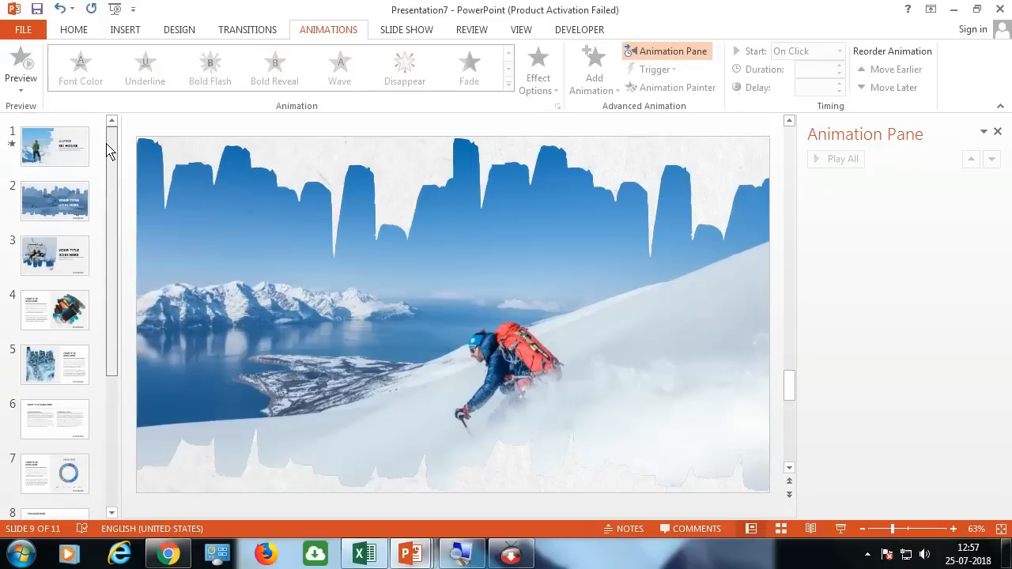
click(79, 144)
click(246, 30)
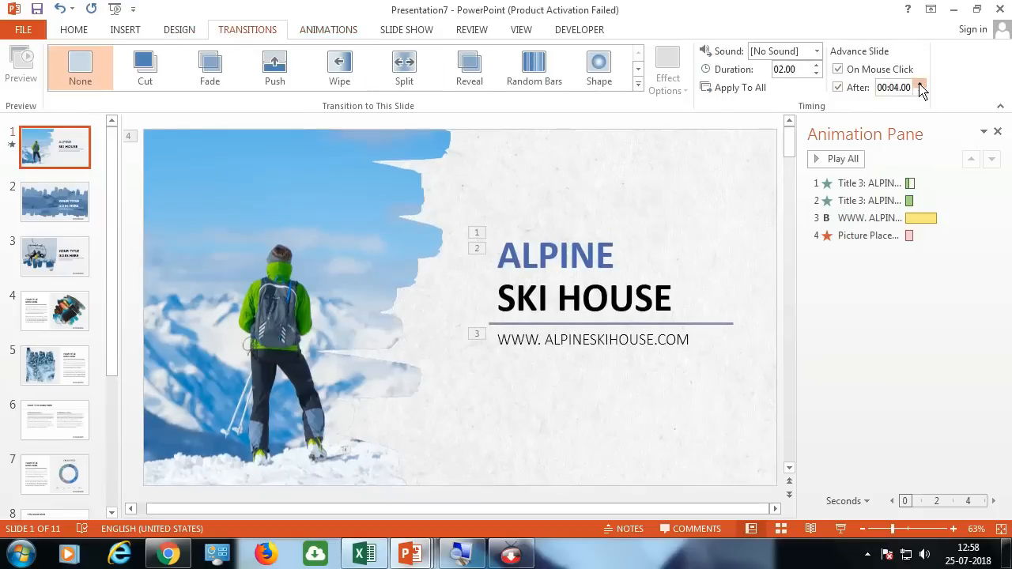
click(755, 91)
click(638, 84)
click(676, 294)
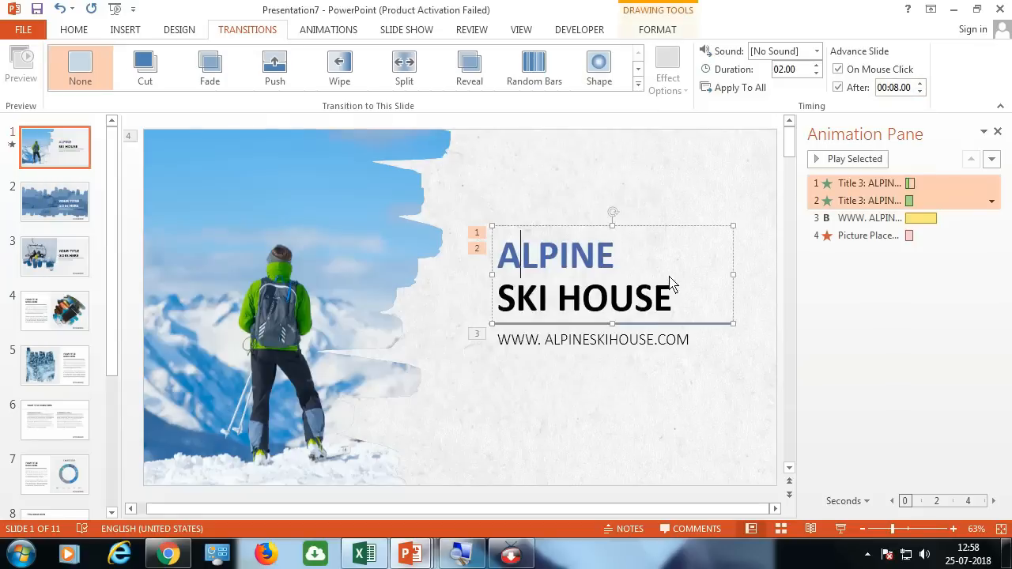
click(332, 332)
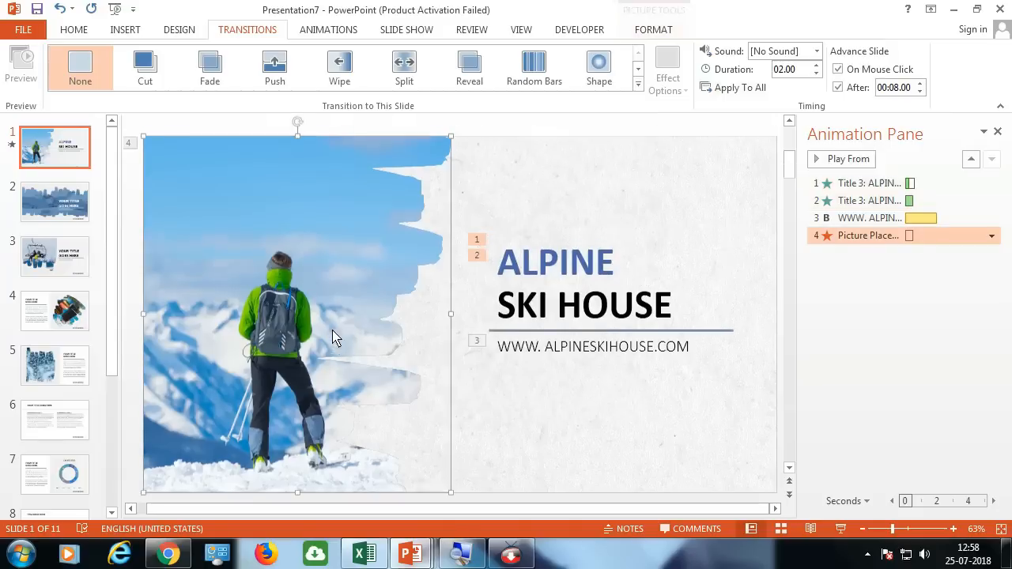
click(595, 320)
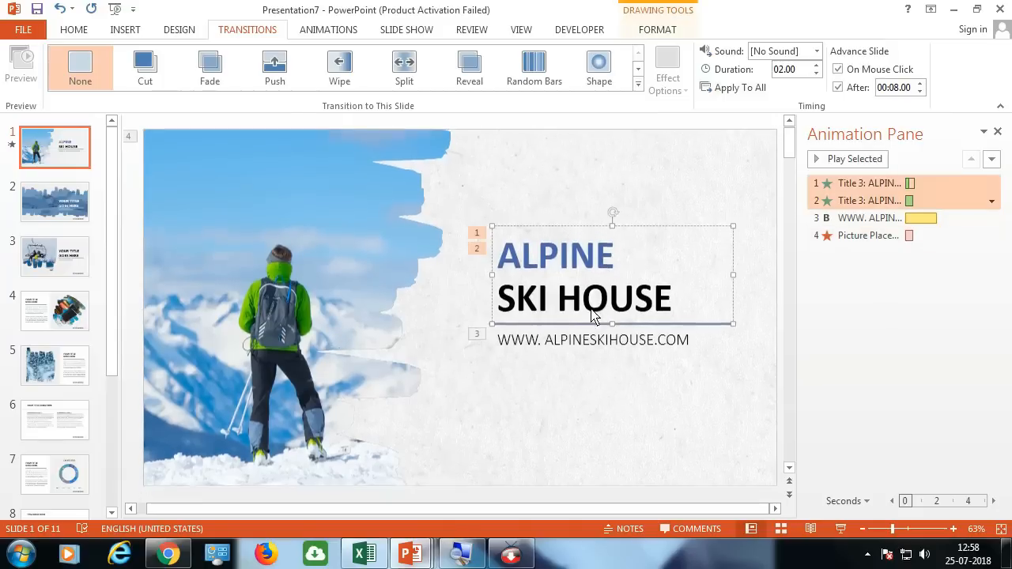
click(324, 32)
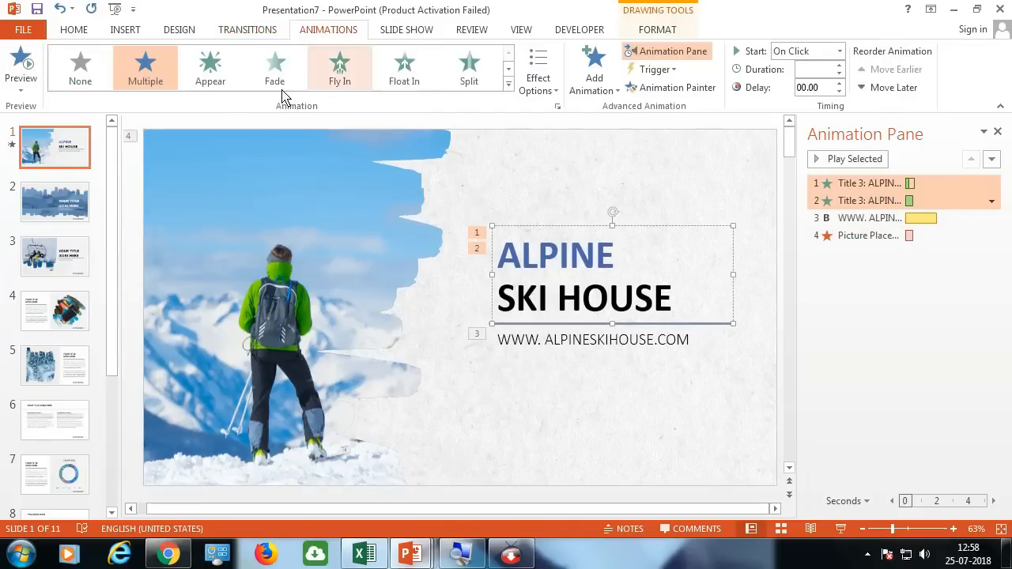
click(593, 94)
click(594, 95)
- Add the lines SDFDS and SDF below the web address and view the sequence options of its Bold Flash effect
click(540, 387)
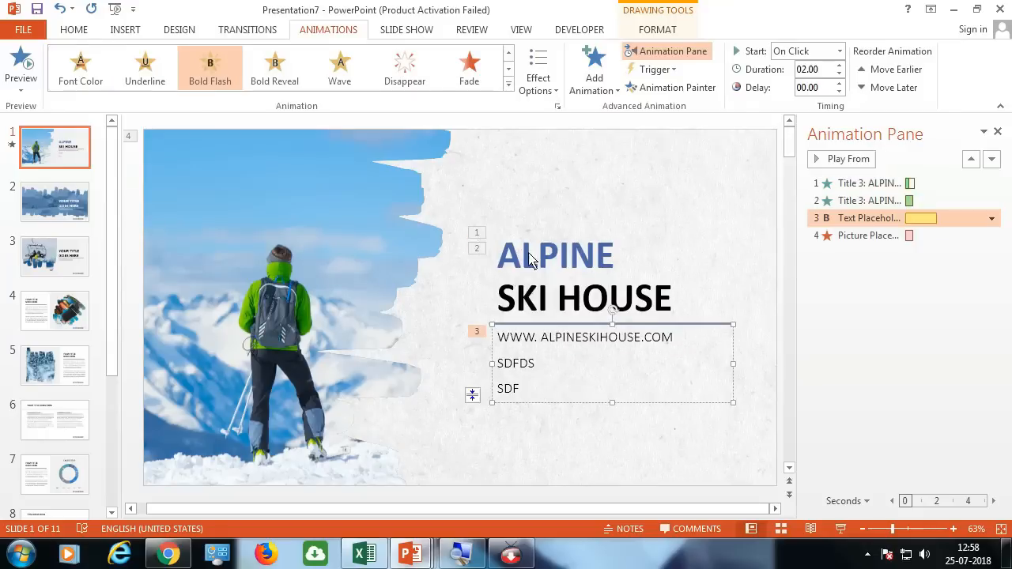
click(548, 91)
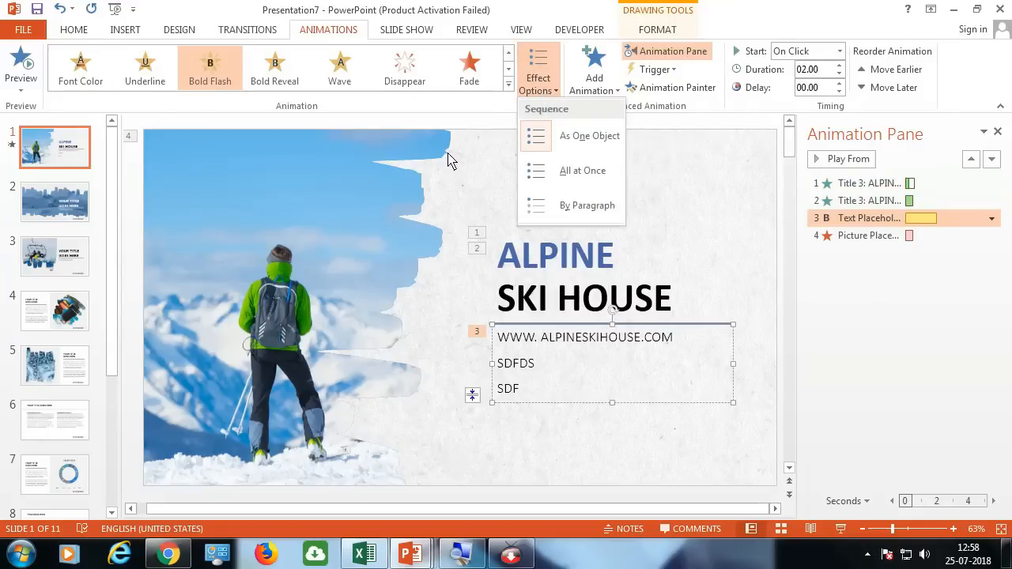
click(70, 212)
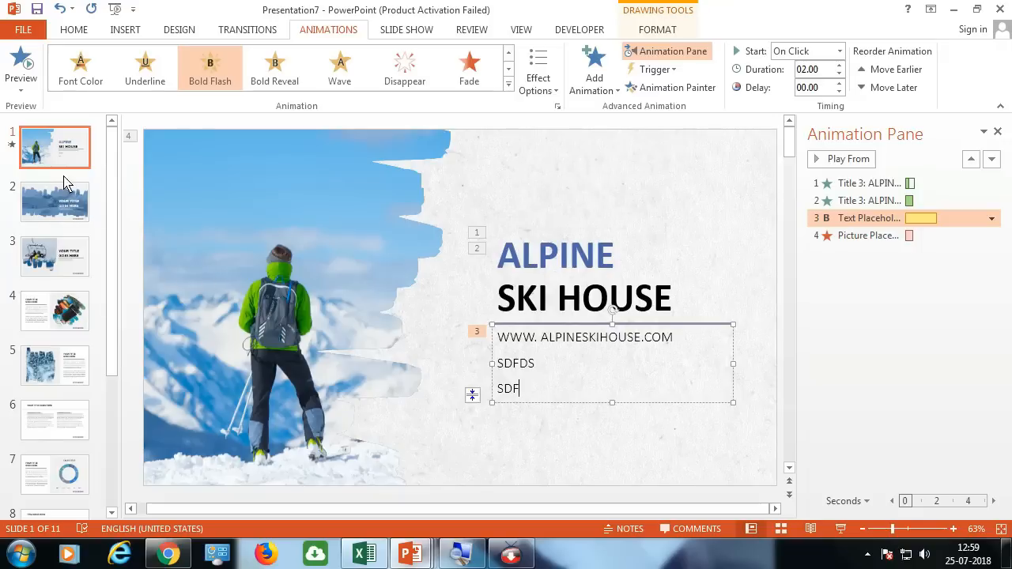
- Change slide 2's layout to Title and Content and delete the mountain picture, blue overlay and white line covering it
click(63, 202)
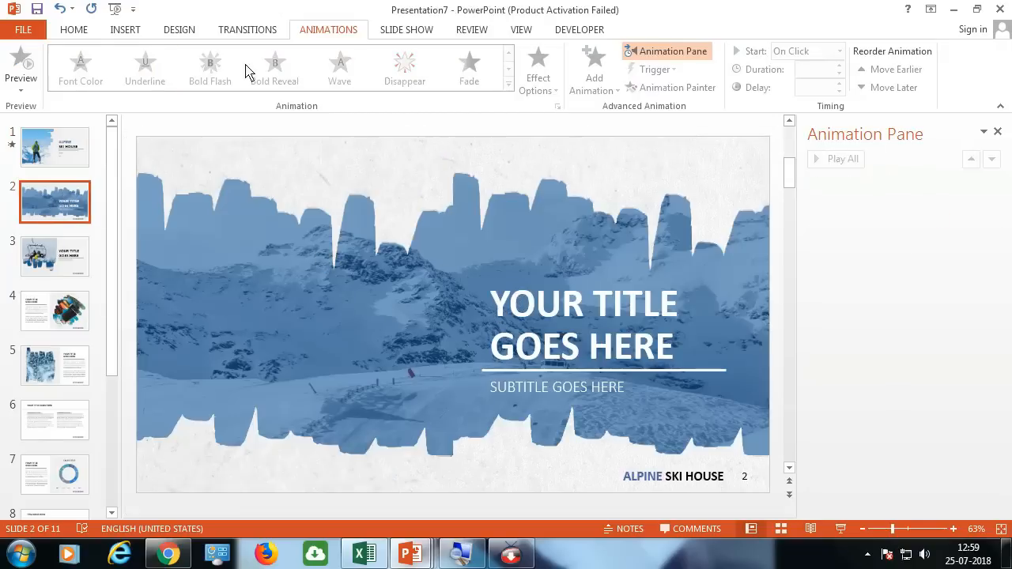
click(90, 32)
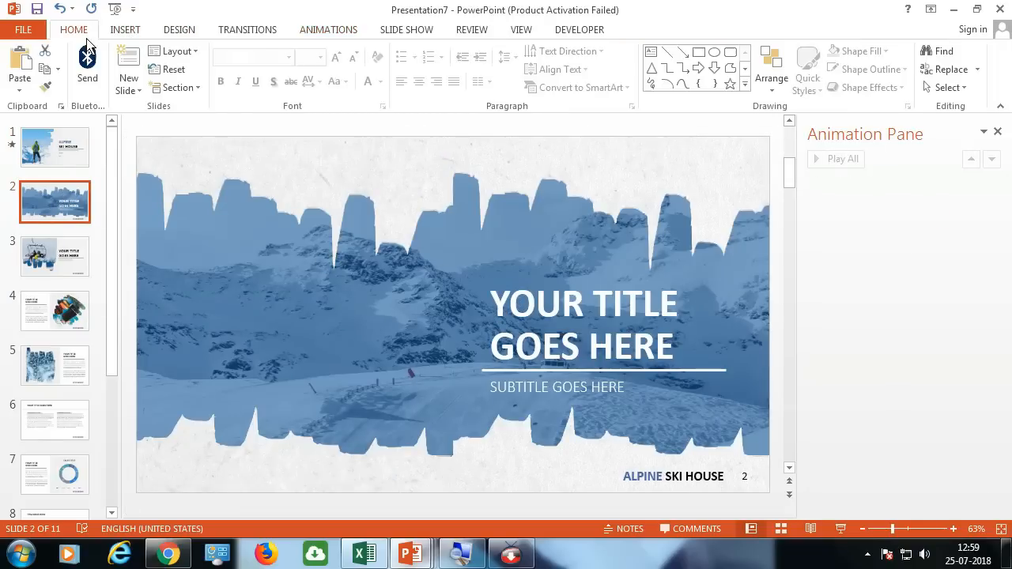
click(174, 52)
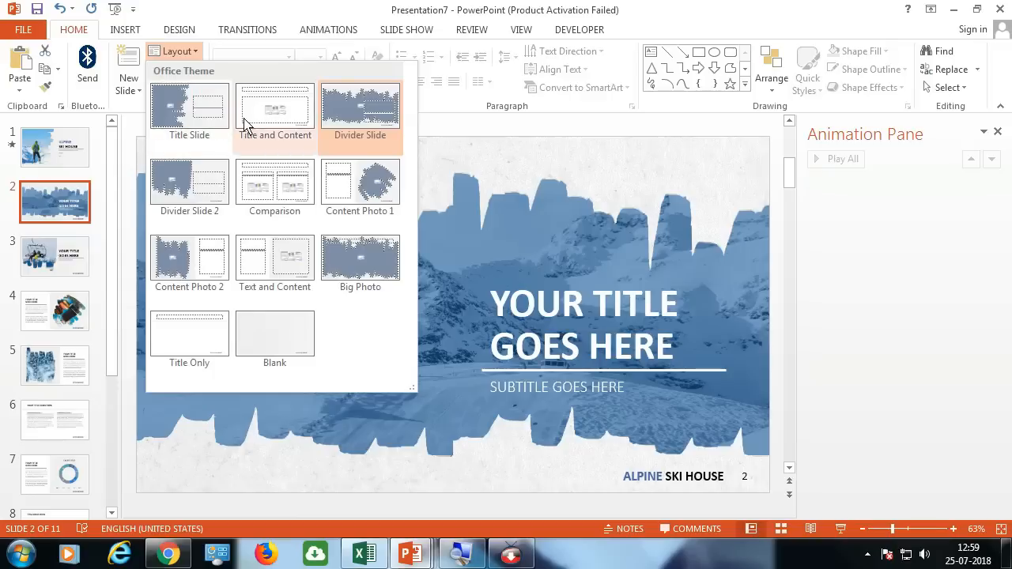
click(285, 118)
click(332, 320)
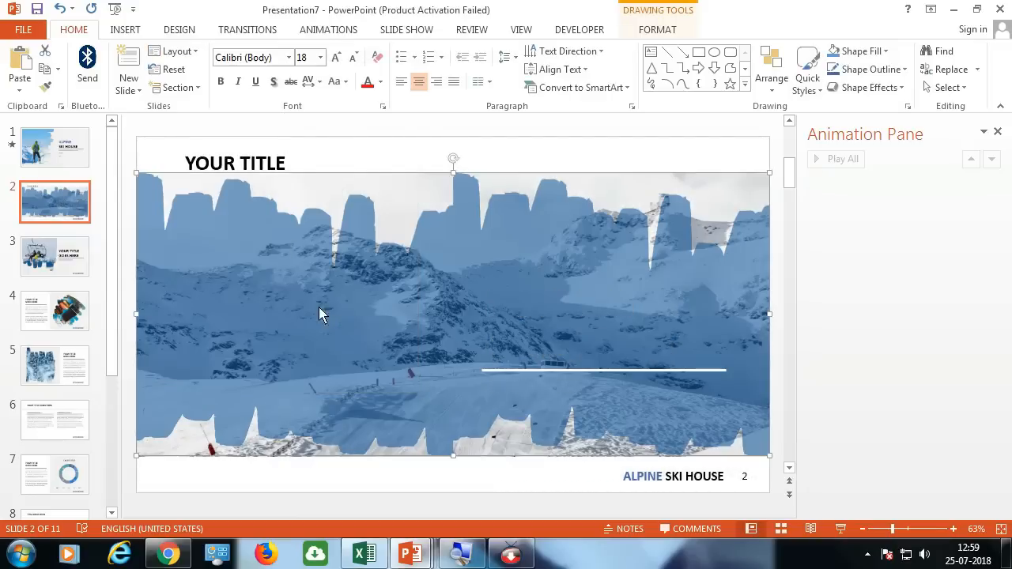
click(219, 237)
key(Delete)
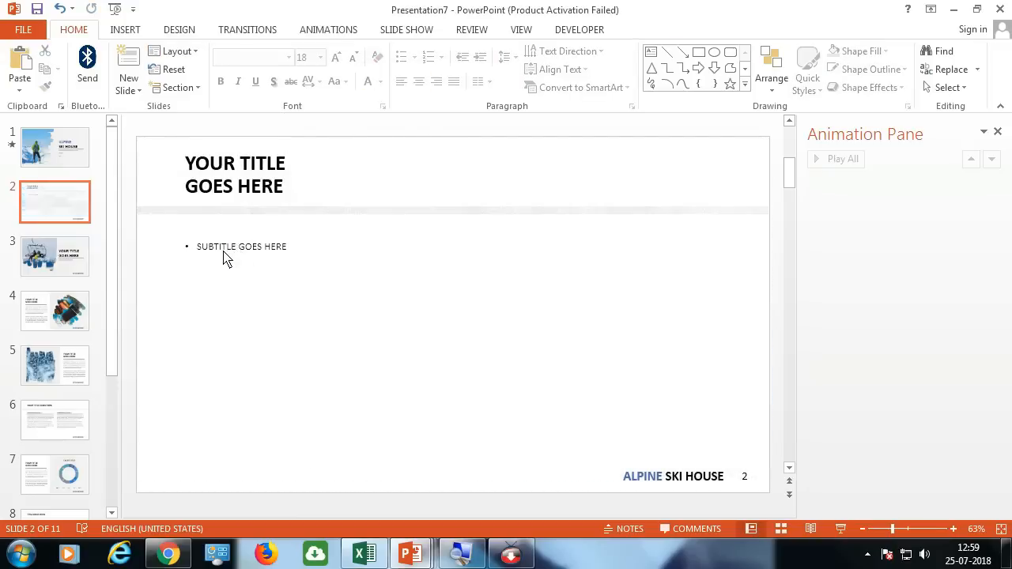
- Replace the subtitle text on slide 2 with the bullets SDFSFSDF, SDFSD, FSD, F, DSF and SD
click(223, 248)
drag(292, 253, 181, 244)
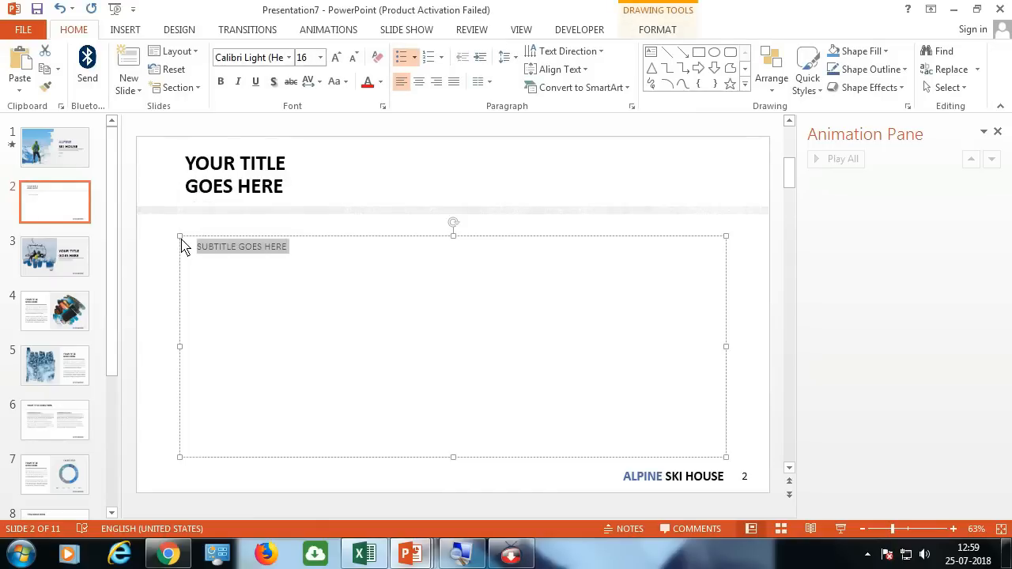
text(SDFSFSDF)
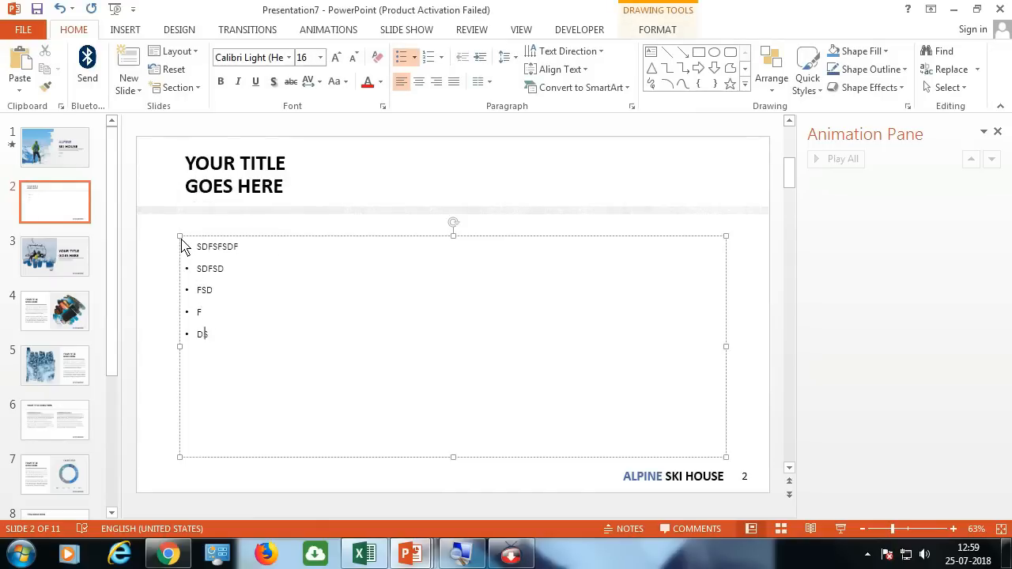
- Apply the Zoom entrance effect to all six bullets on slide 2
drag(315, 358, 185, 244)
click(355, 38)
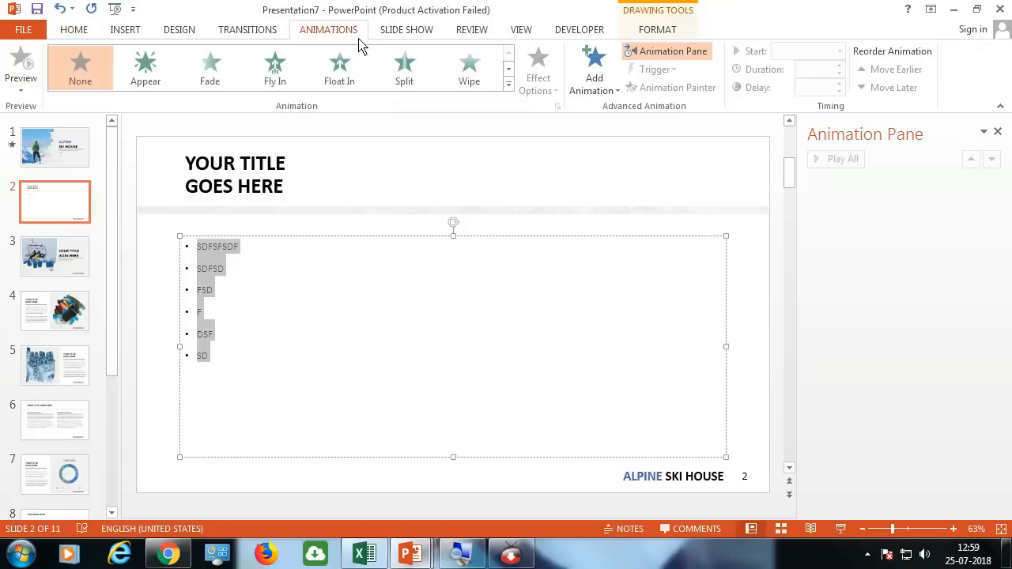
click(499, 93)
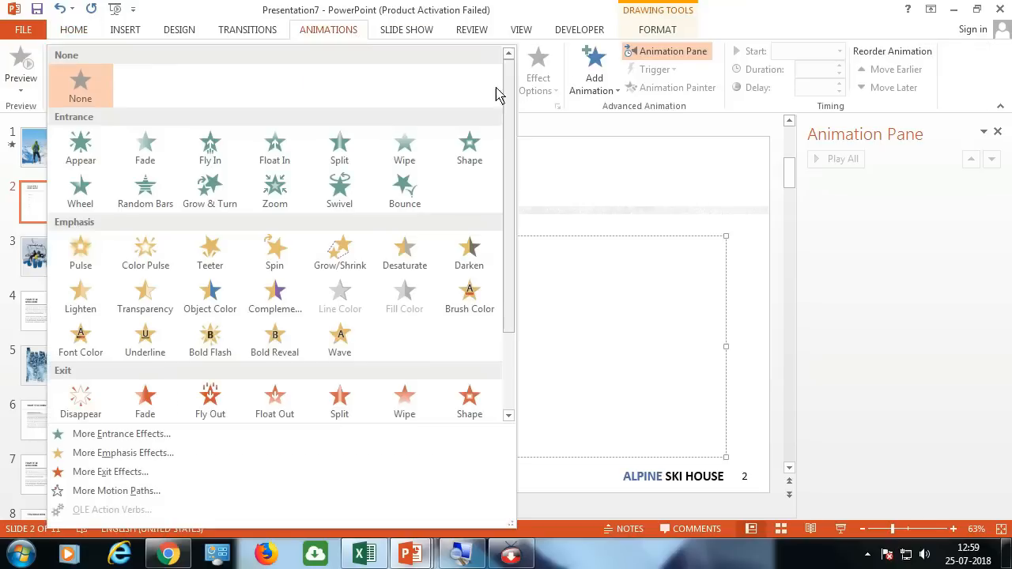
click(275, 190)
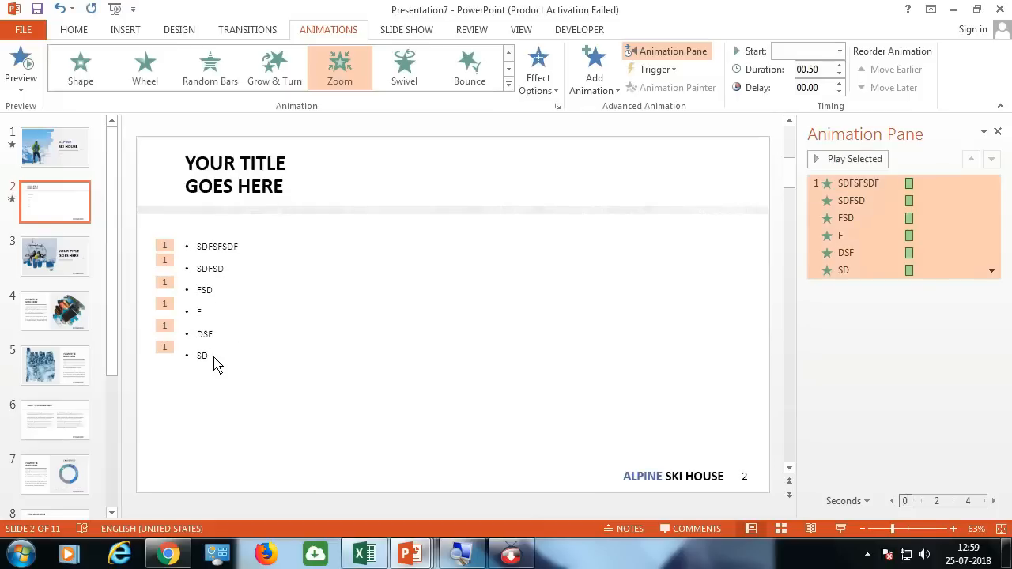
- Compare the bullets' Zoom effect with the Slide Center and Object Center vanishing points, finishing on Object Center
click(553, 94)
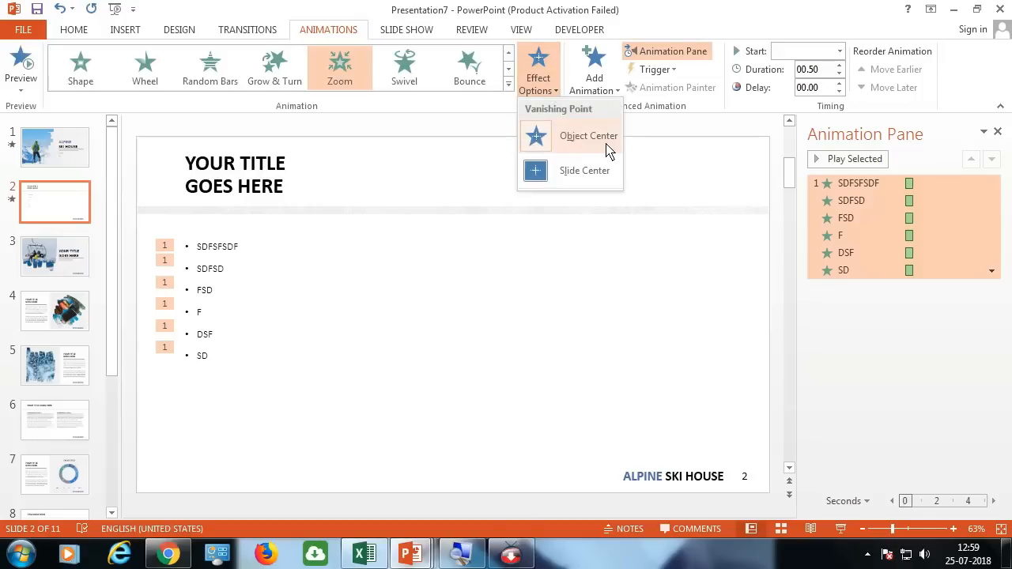
click(592, 175)
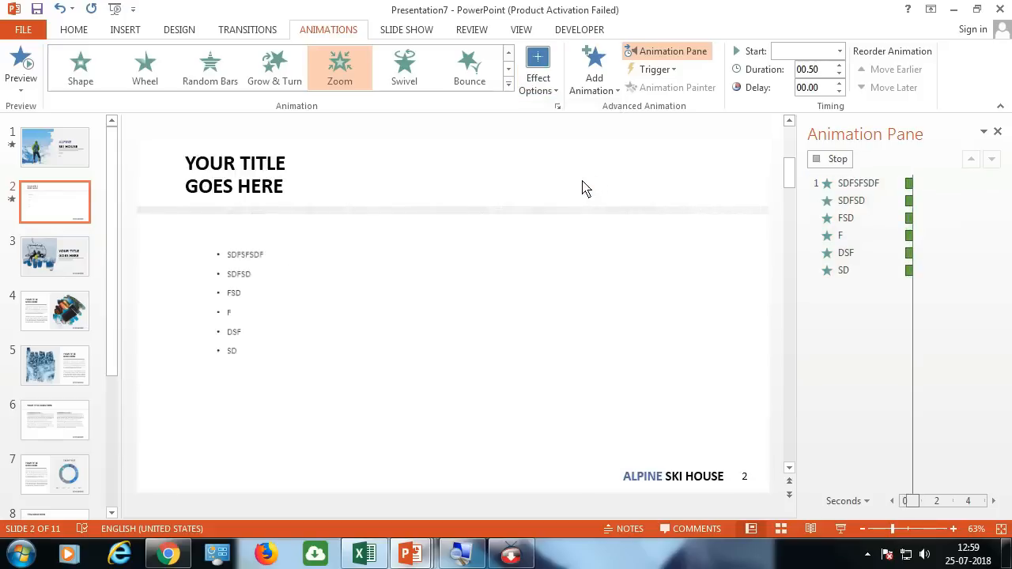
click(585, 75)
click(546, 87)
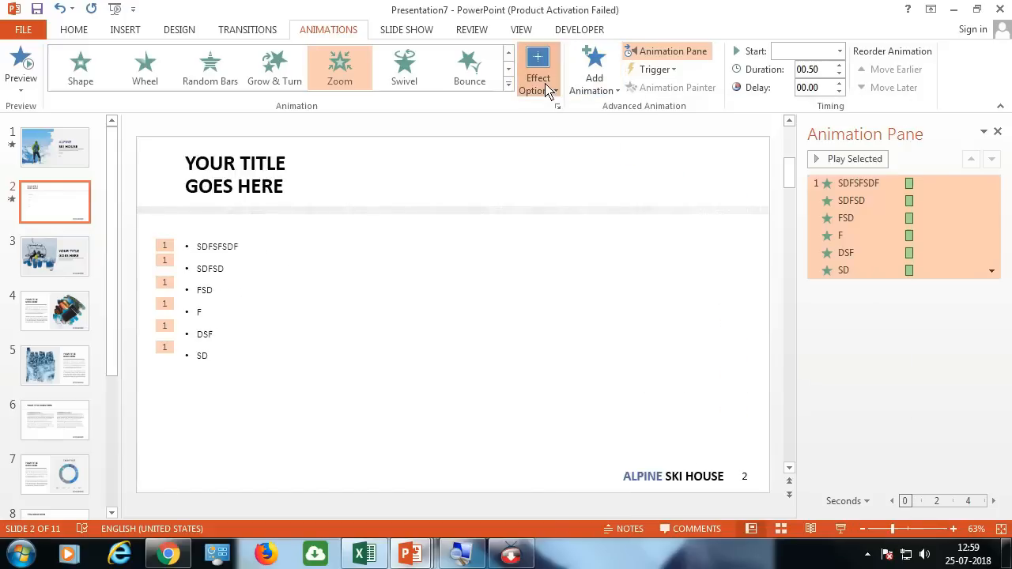
click(545, 87)
click(563, 136)
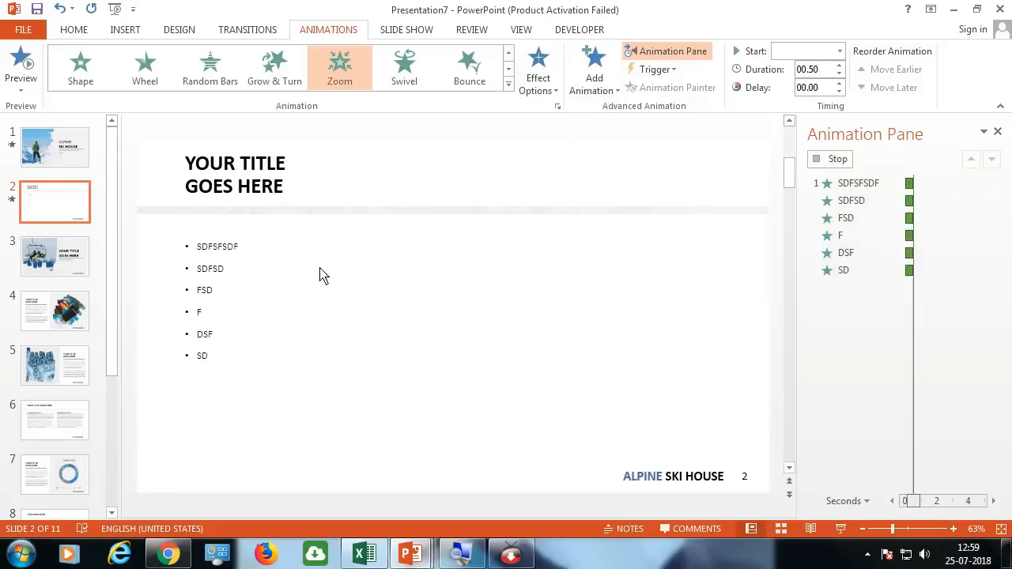
click(523, 88)
click(549, 177)
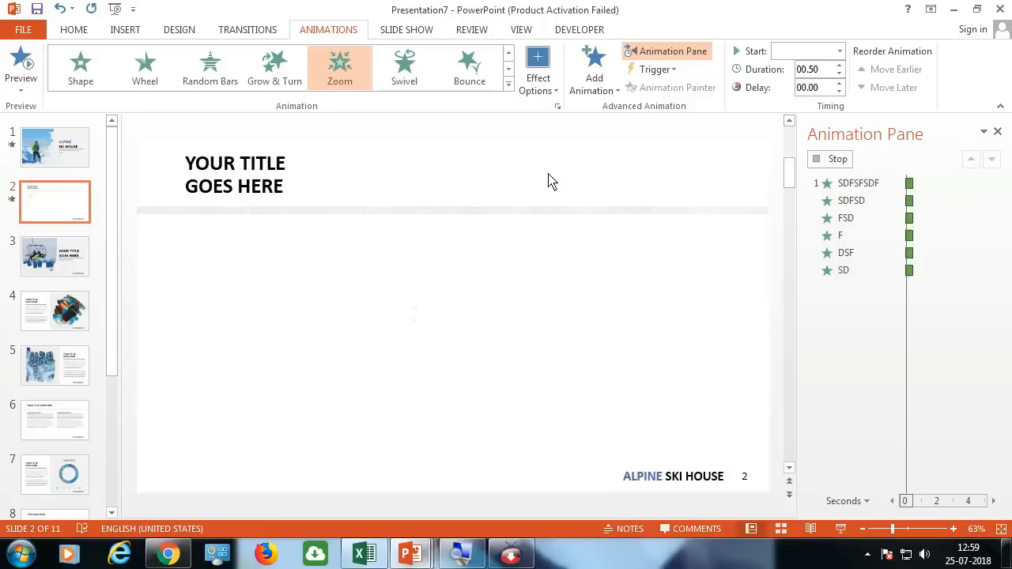
click(537, 79)
click(563, 136)
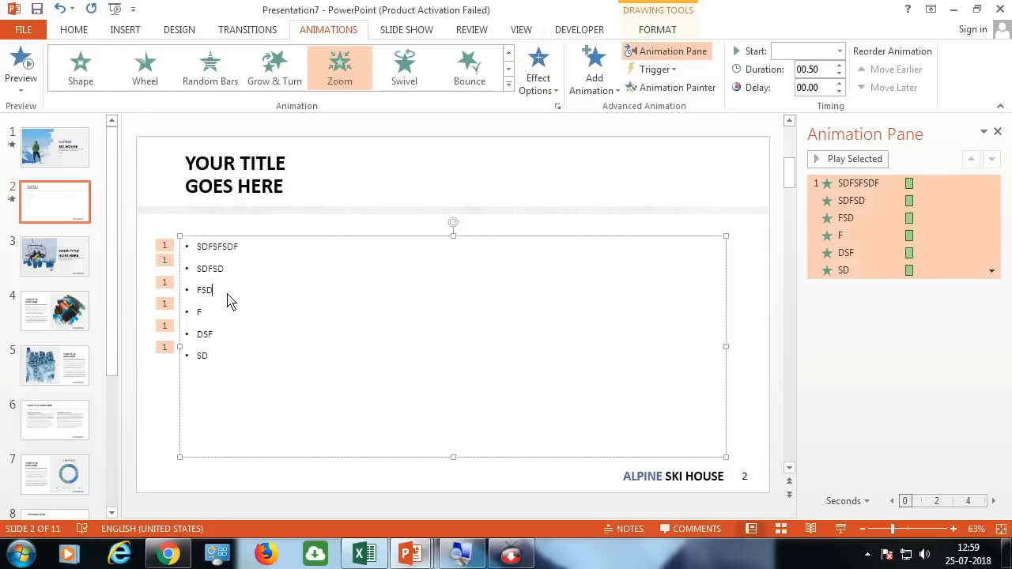
- Change the animation of slide 2's bulleted text box to the Grow & Turn entrance effect
click(291, 70)
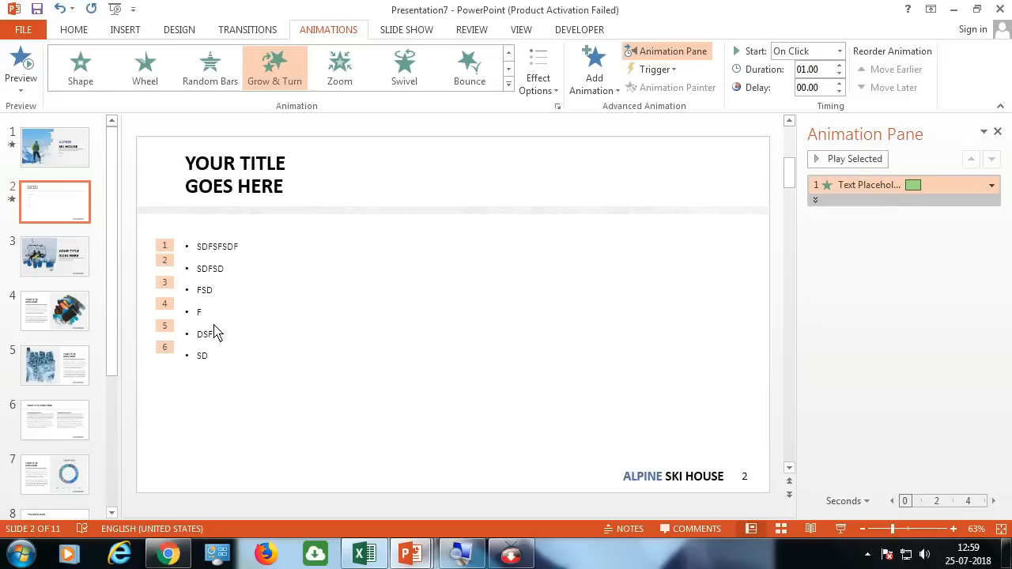
click(214, 352)
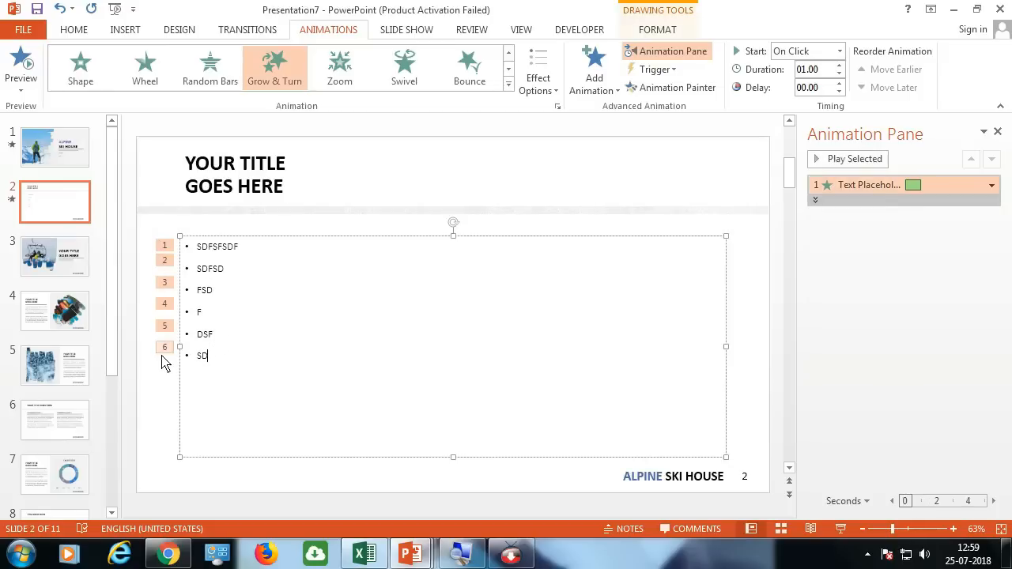